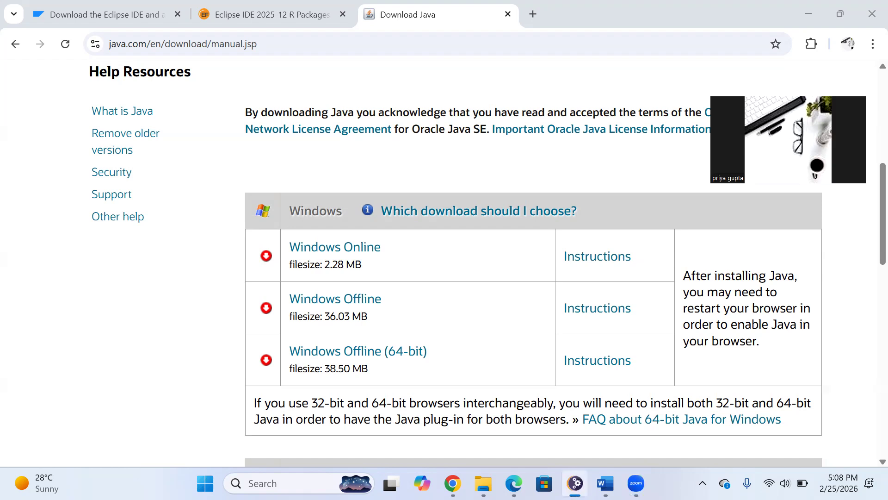
Step: Launch the newly installed Eclipse IDE with C:\Users\Administrator\eclipse-workspace as its workspace directory
right_click(575, 483)
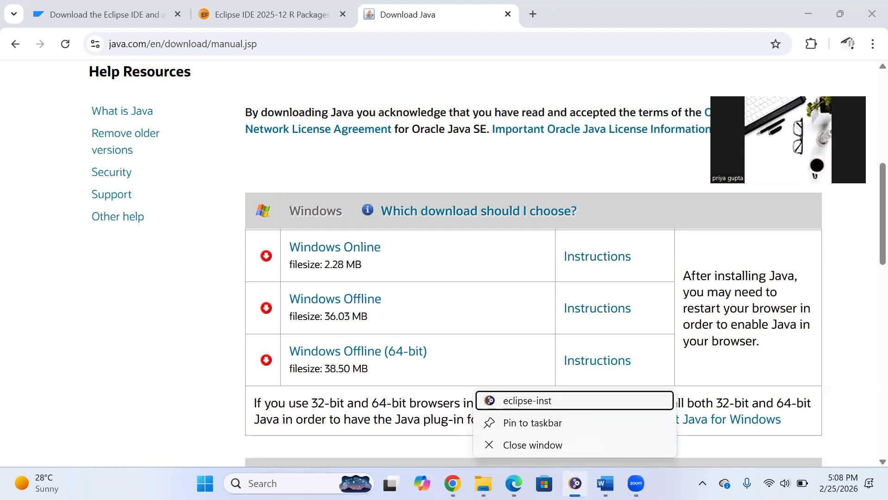
left_click(575, 483)
left_click(507, 326)
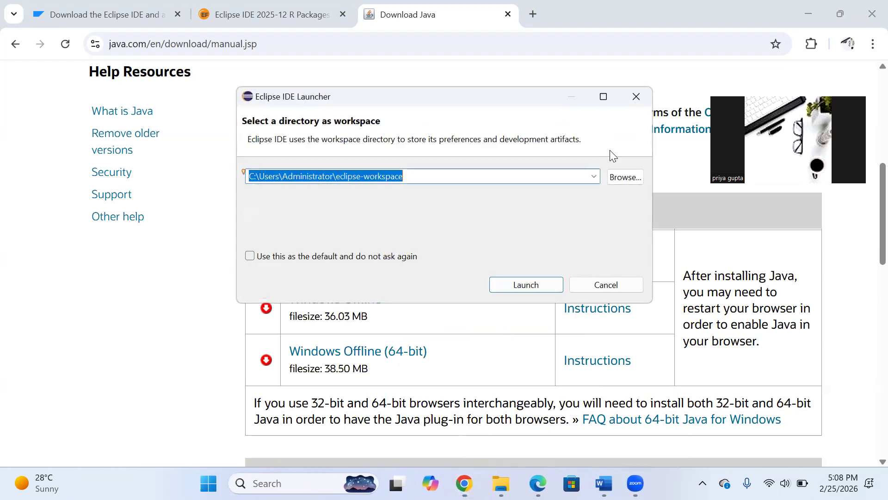
left_click(506, 285)
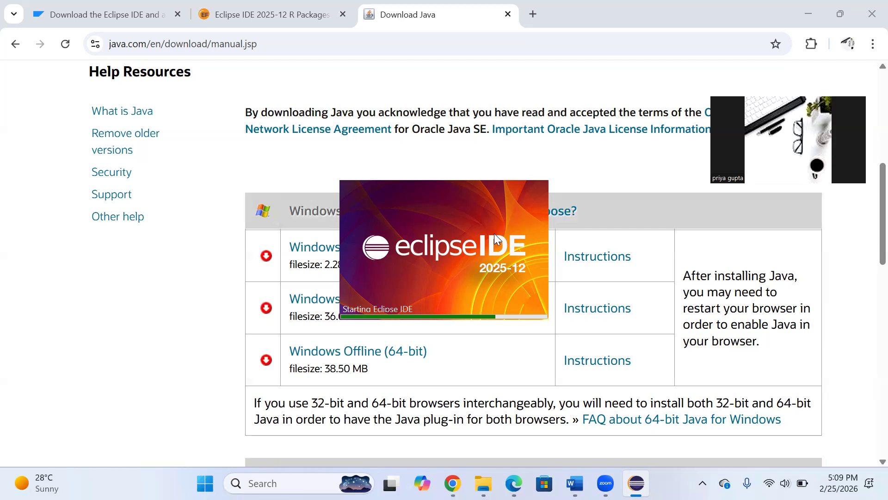
Step: Switch to the SAP tutorial in Chrome, review the end of Step 1 and expand Step 2, Add ADT plugin to Eclipse
left_click(130, 9)
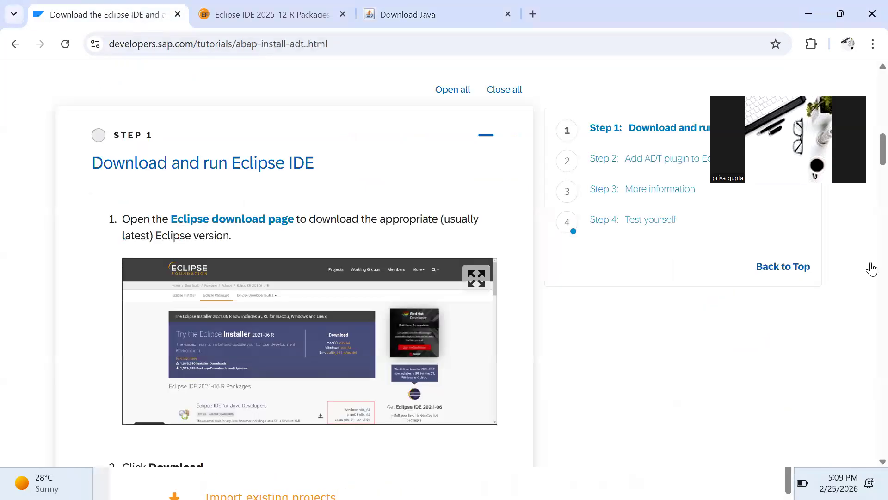
left_click_drag(868, 145, 872, 357)
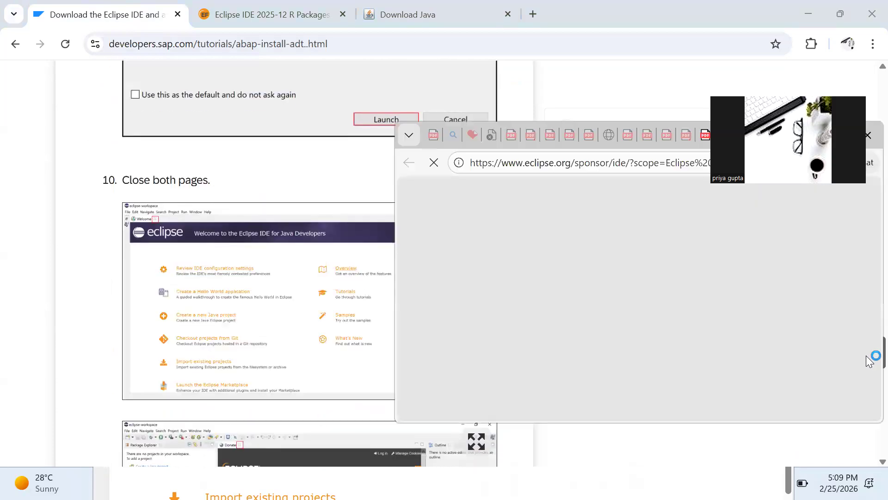
left_click(277, 169)
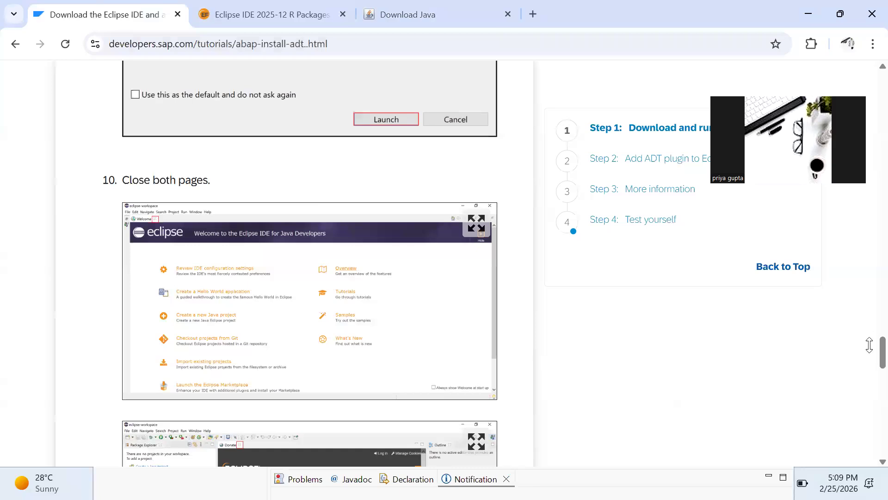
scroll(869, 354, "down", 3)
scroll(870, 358, "down", 3)
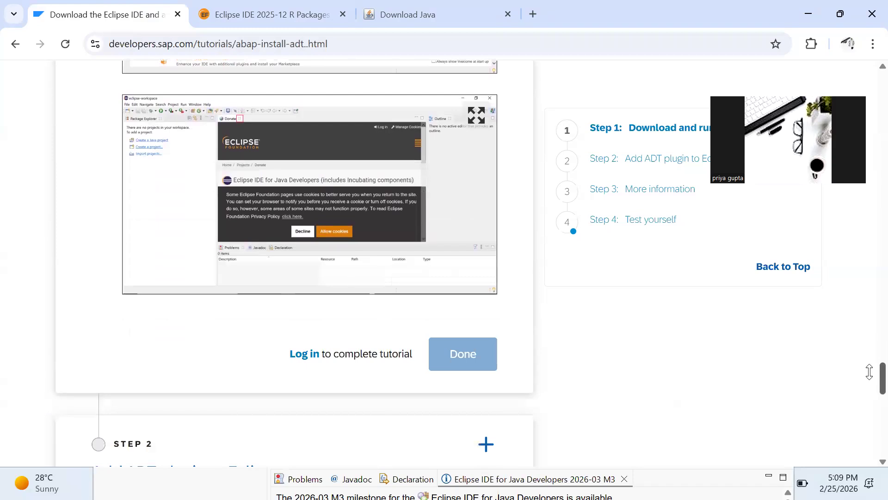
scroll(869, 388, "down", 4)
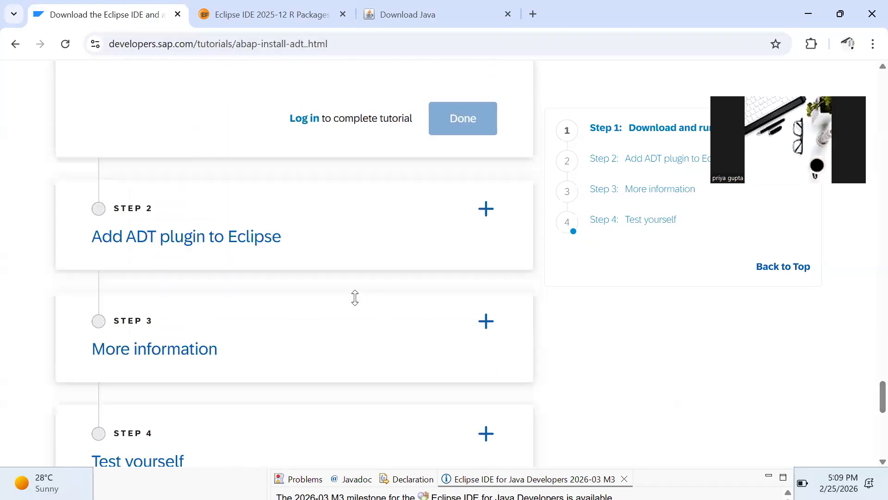
left_click(266, 240)
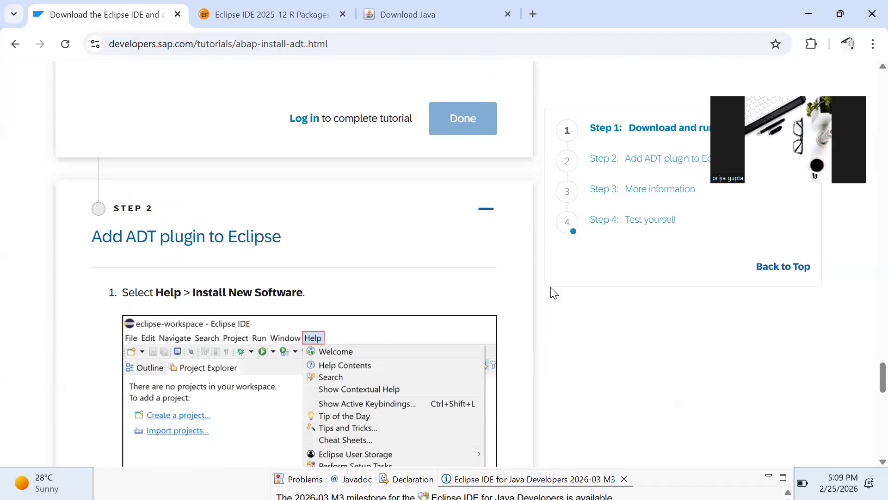
scroll(869, 282, "down", 2)
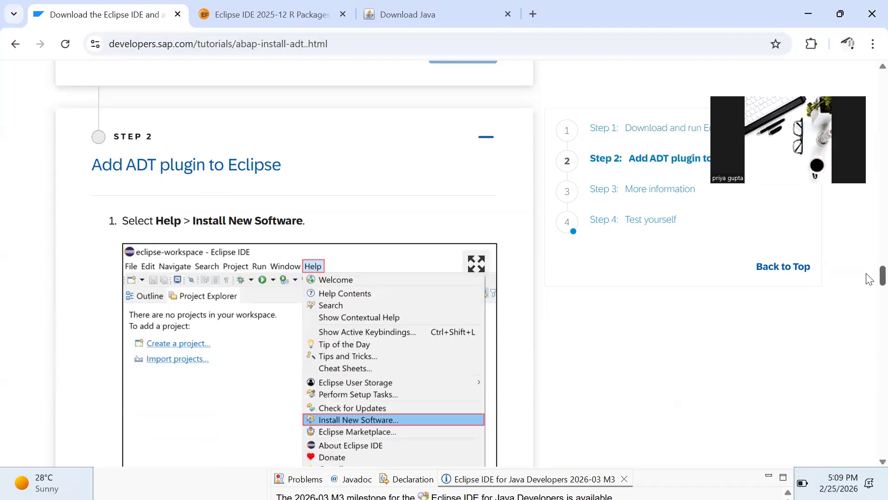
scroll(870, 280, "down", 1)
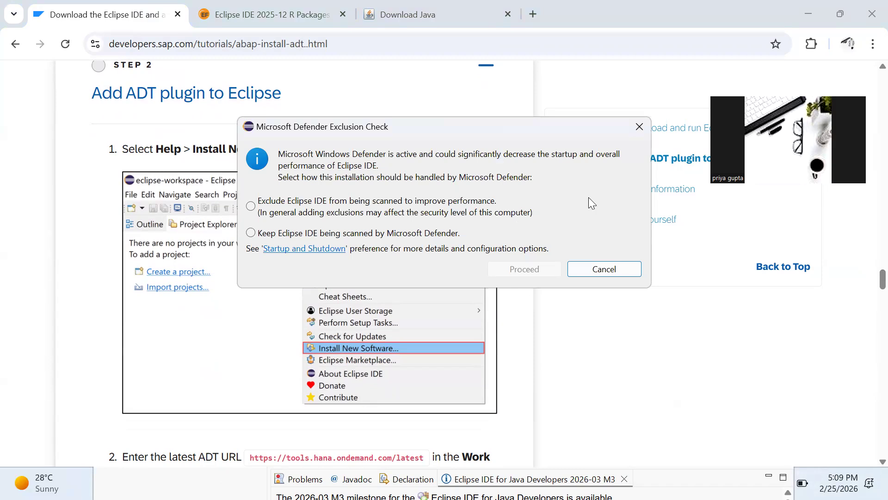
Step: Keep Eclipse IDE being scanned by Microsoft Defender, and close the 2026-03 M3 milestone notification in the maximized Eclipse window
left_click(258, 234)
left_click(531, 269)
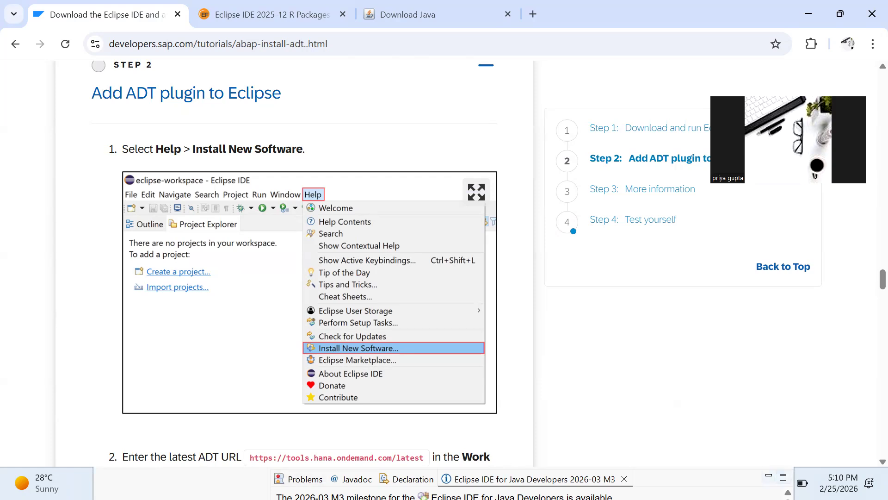
left_click(783, 477)
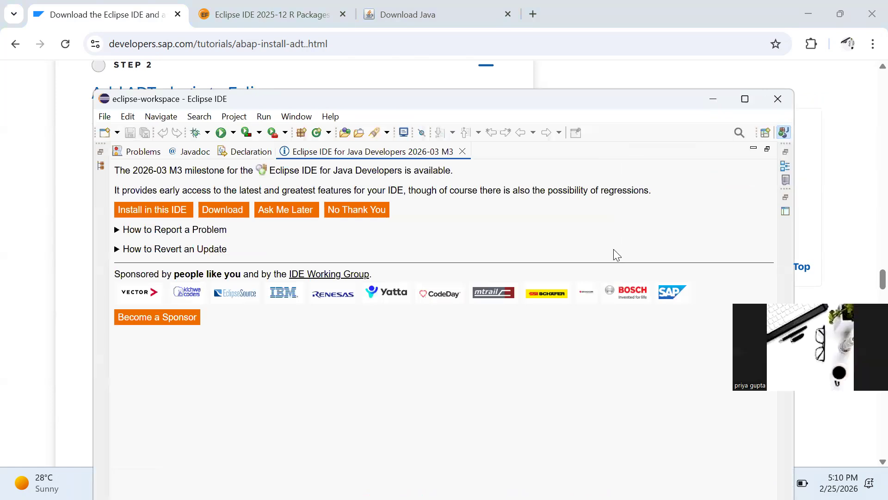
left_click(745, 99)
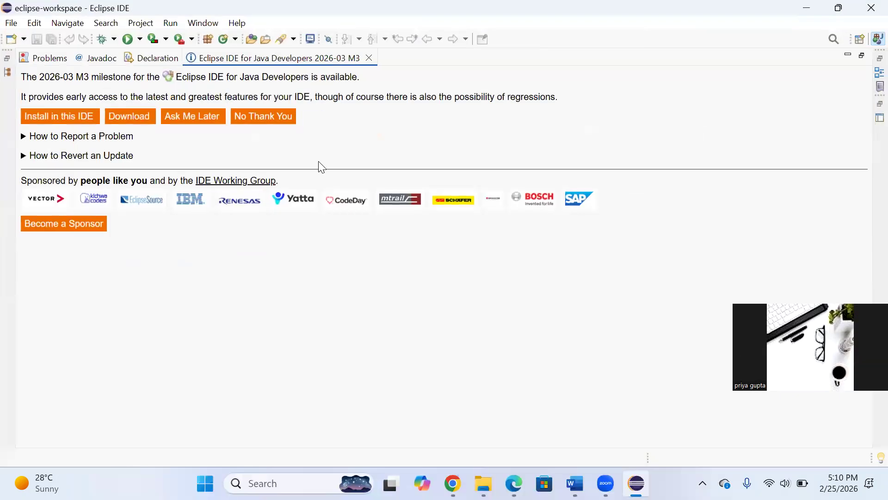
left_click(369, 58)
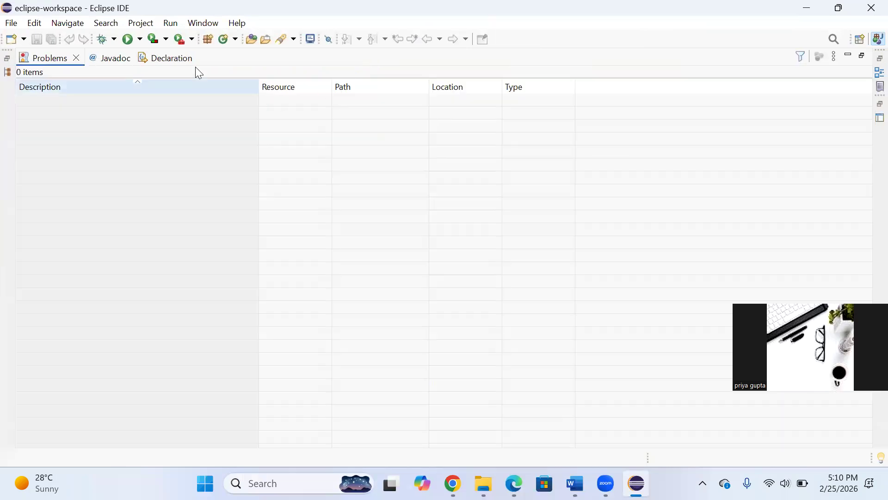
left_click(237, 23)
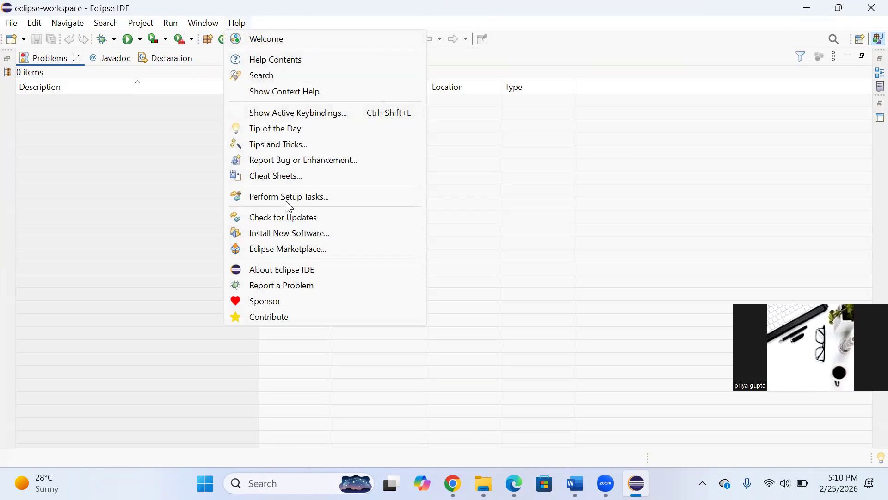
left_click(294, 233)
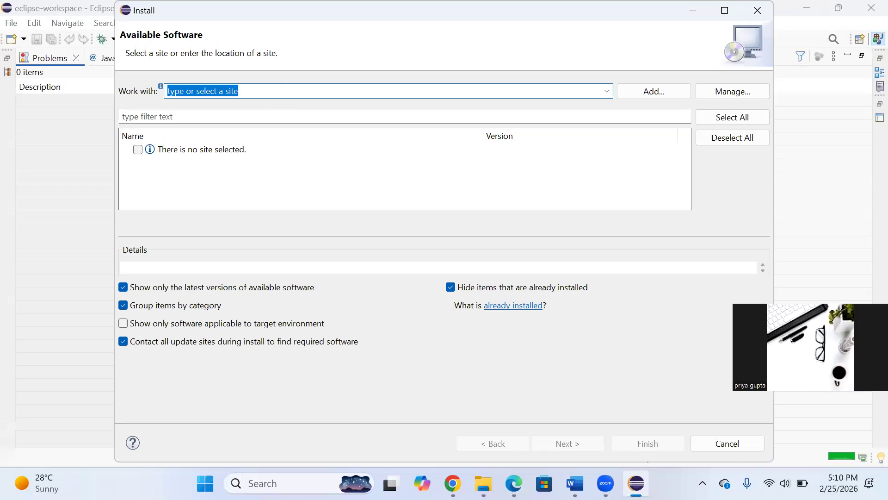
mouse_move(453, 483)
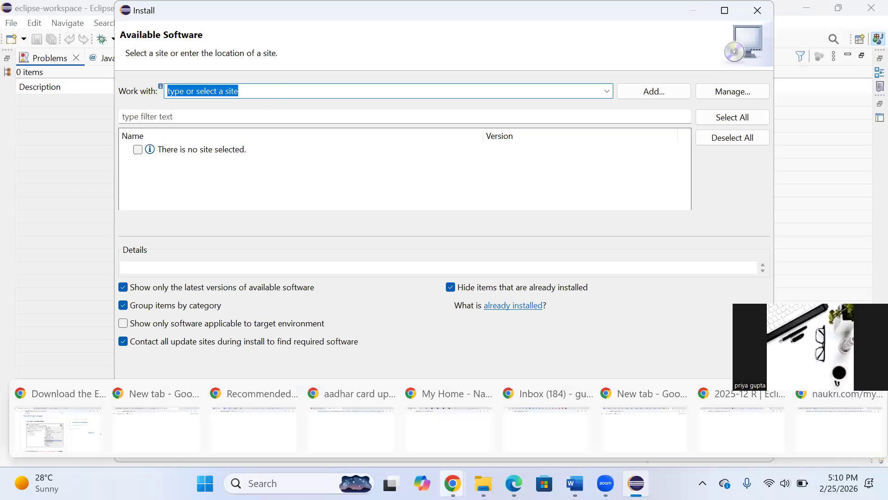
left_click(74, 414)
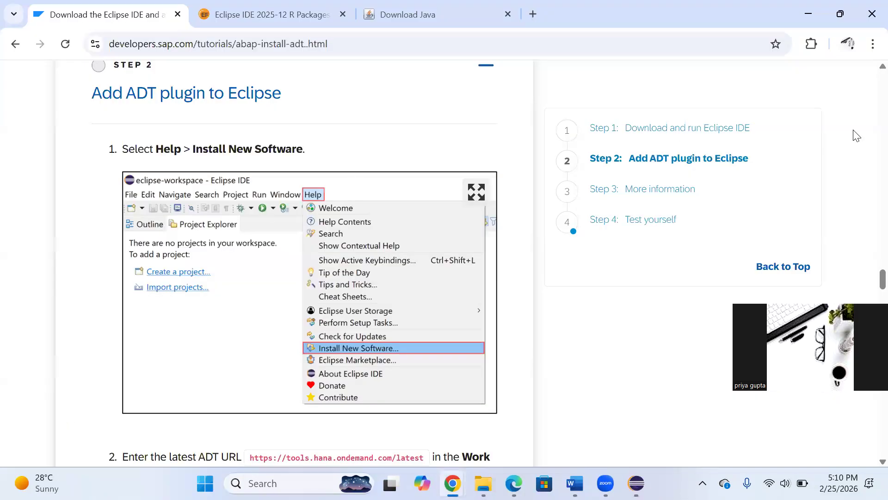
scroll(869, 291, "down", 1)
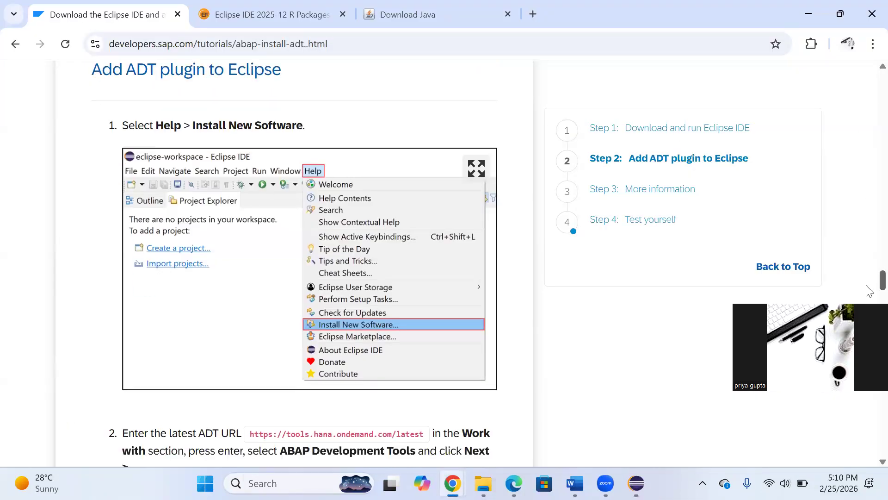
scroll(869, 290, "down", 5)
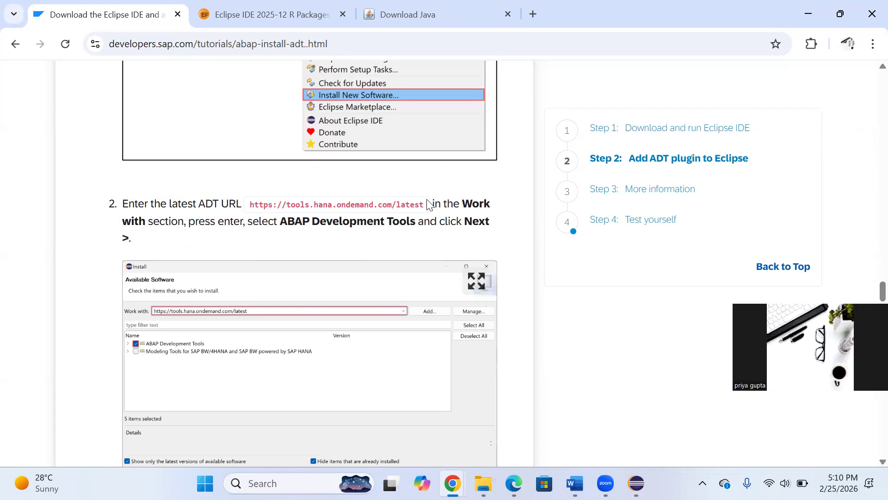
mouse_move(426, 207)
left_mouse_down()
mouse_move(249, 207)
mouse_move(428, 210)
left_mouse_up()
key("ctrl+c")
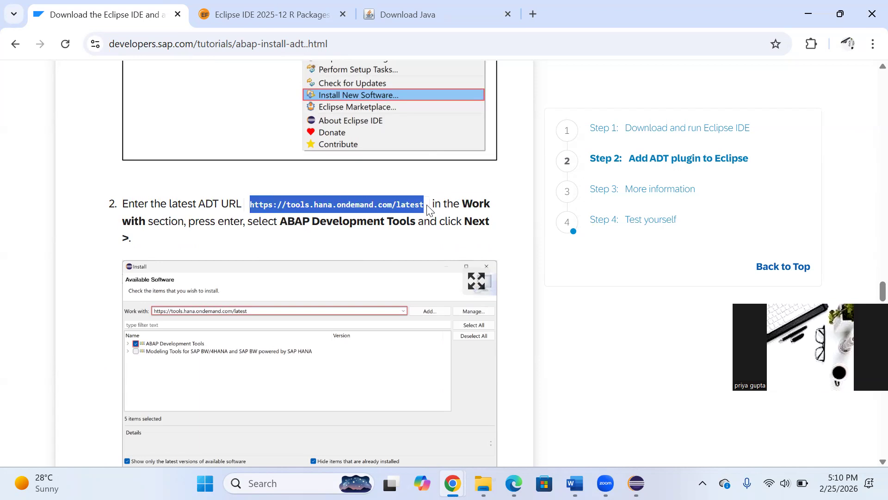
mouse_move(636, 483)
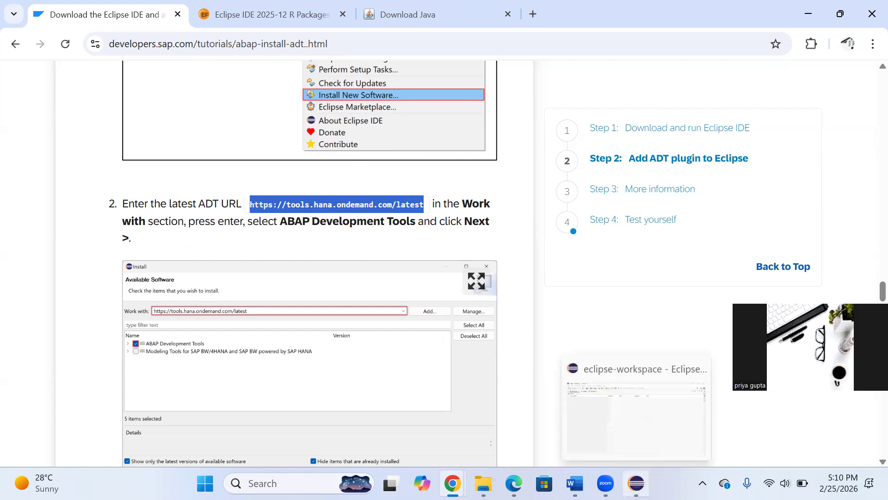
left_click(637, 483)
left_click(377, 97)
key("ctrl+v")
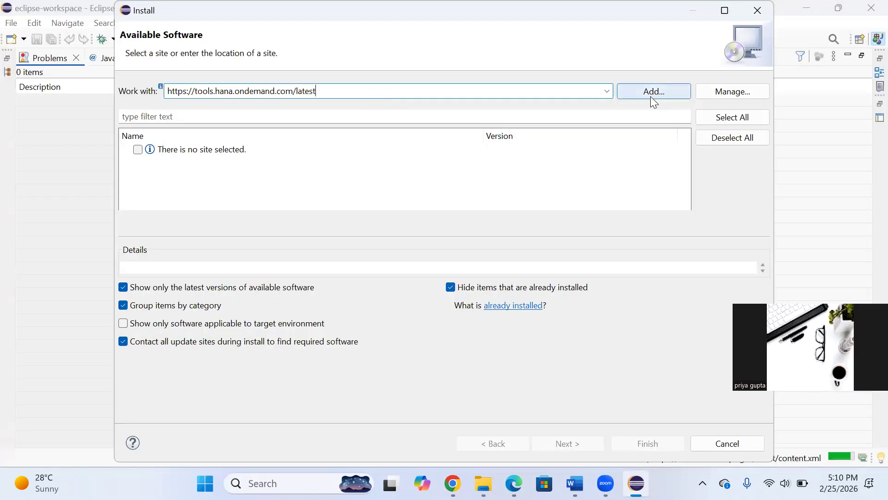
Step: Check the tutorial's site instructions, and add the entered ADT site in Eclipse as a repository named Project
key("alt+Tab")
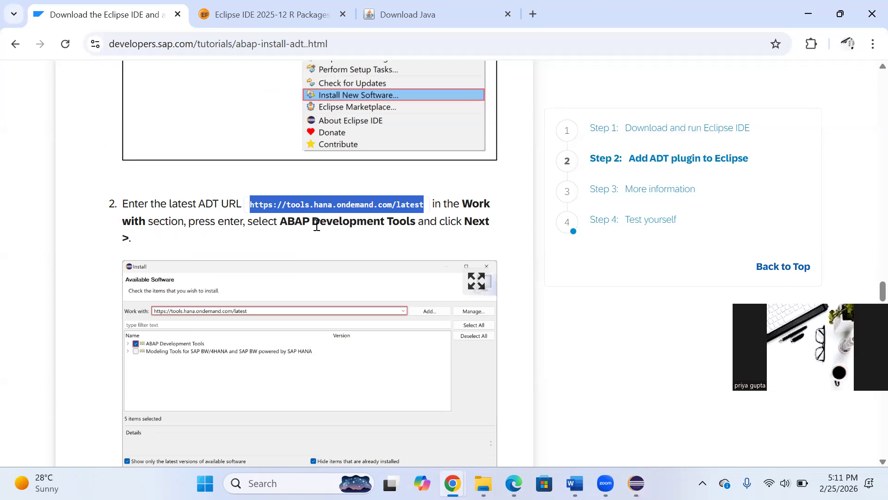
key("alt+Tab")
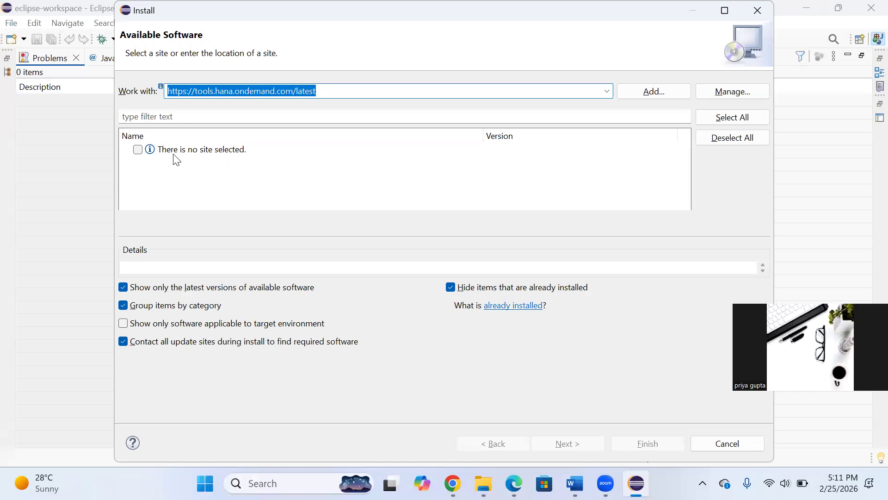
left_click(162, 117)
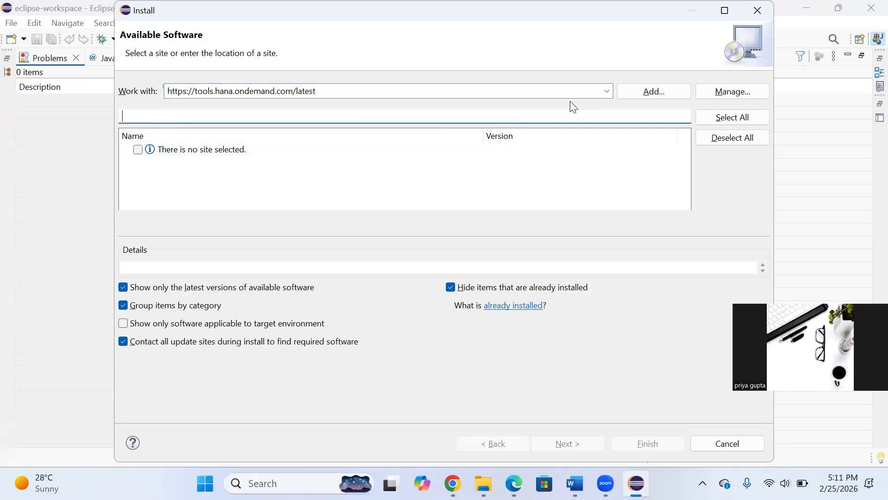
left_click(648, 92)
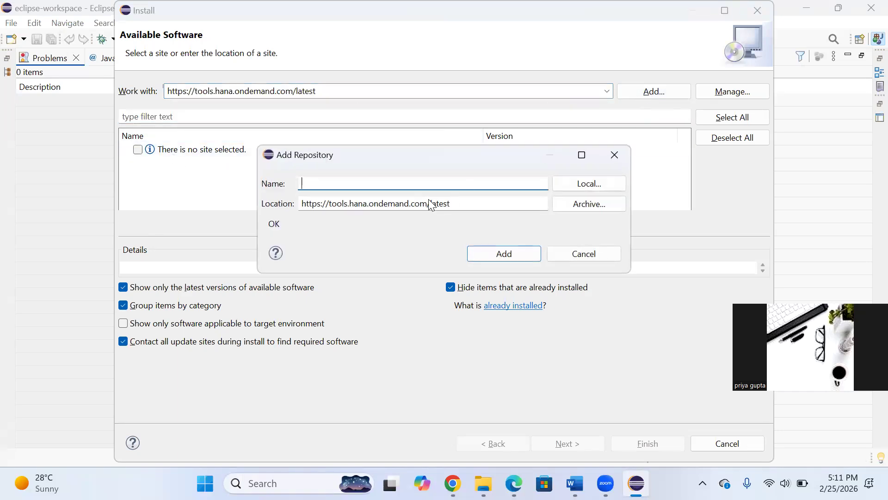
type("Project")
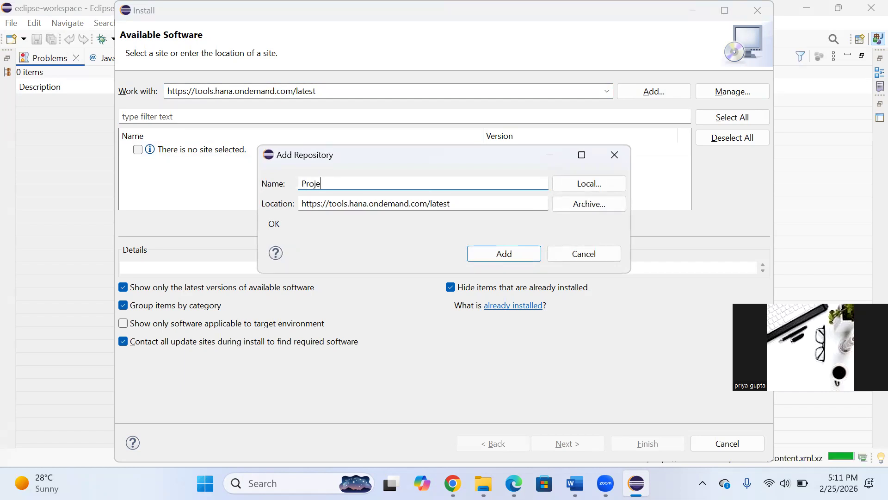
left_click(508, 253)
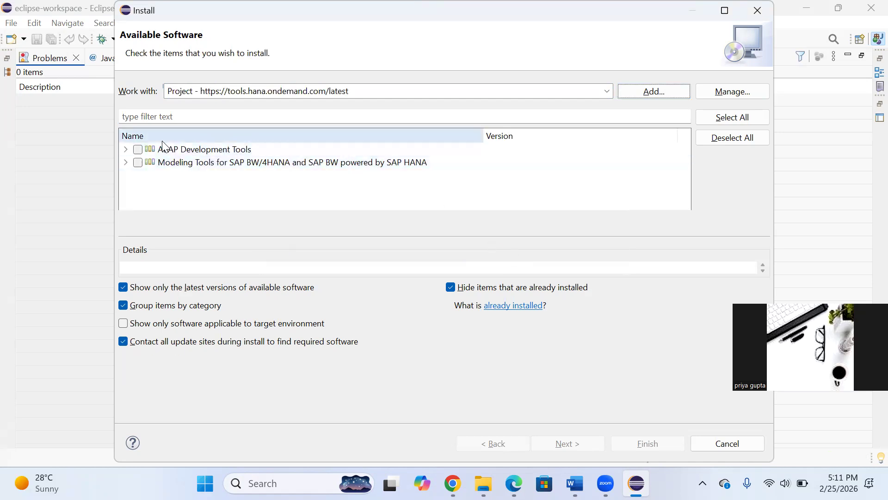
Step: Select ABAP Development Tools for installation and compare the selection with the SAP tutorial
left_click(137, 149)
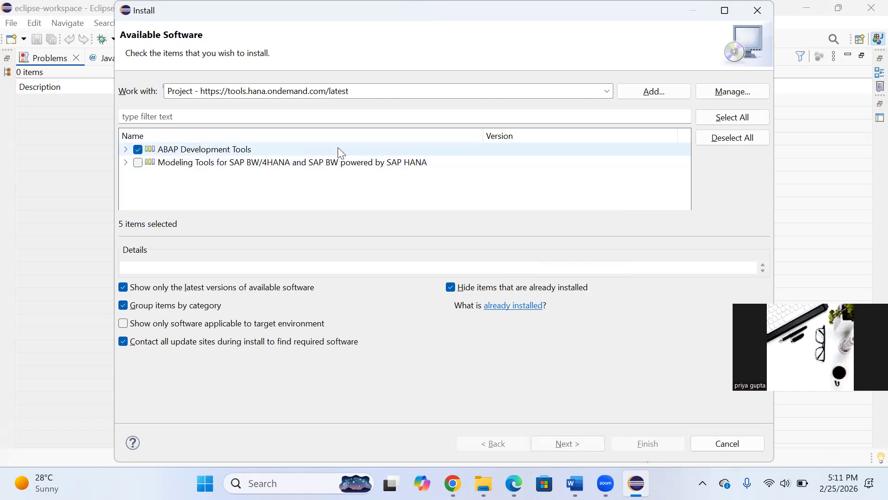
key("alt+Tab")
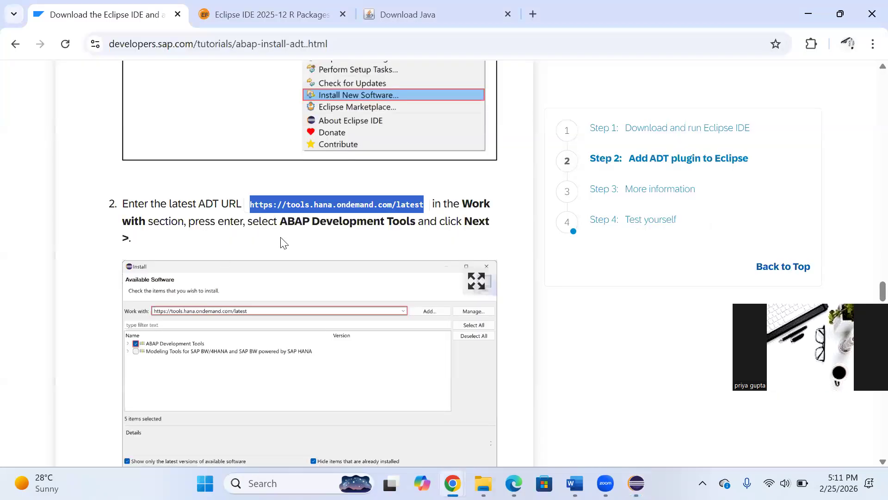
key("alt+Tab")
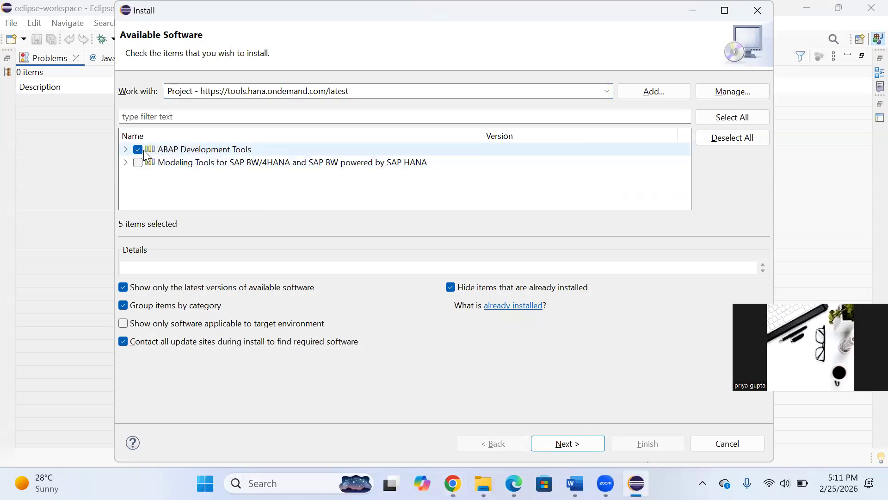
Step: Check item 3 of the SAP tutorial's ADT plugin instructions and return to the Install dialog in Eclipse
key("alt+Tab")
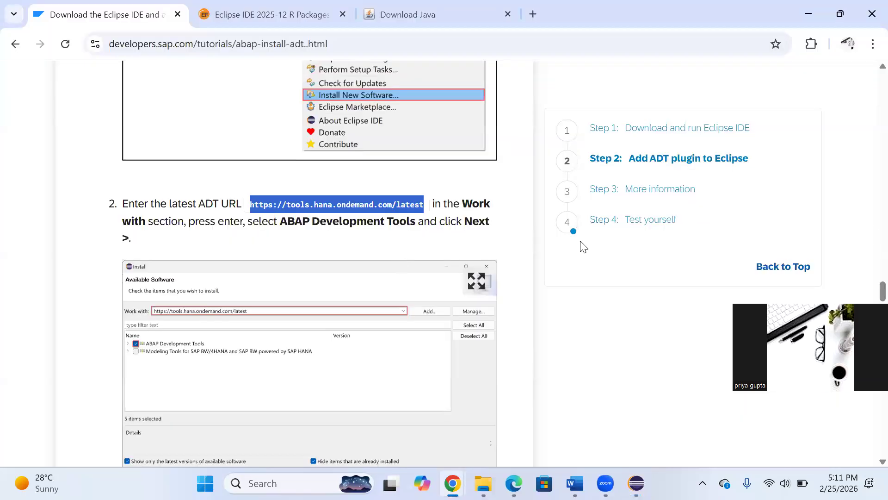
scroll(868, 294, "down", 6)
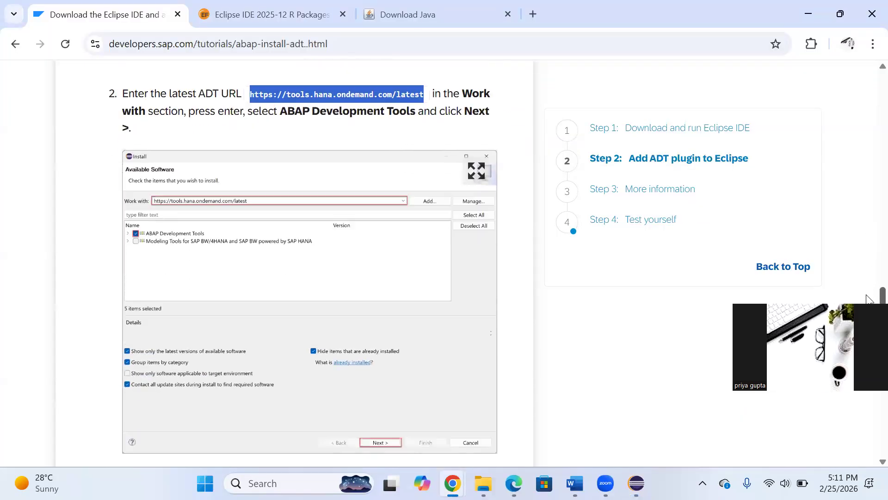
scroll(866, 303, "down", 3)
scroll(866, 303, "down", 2)
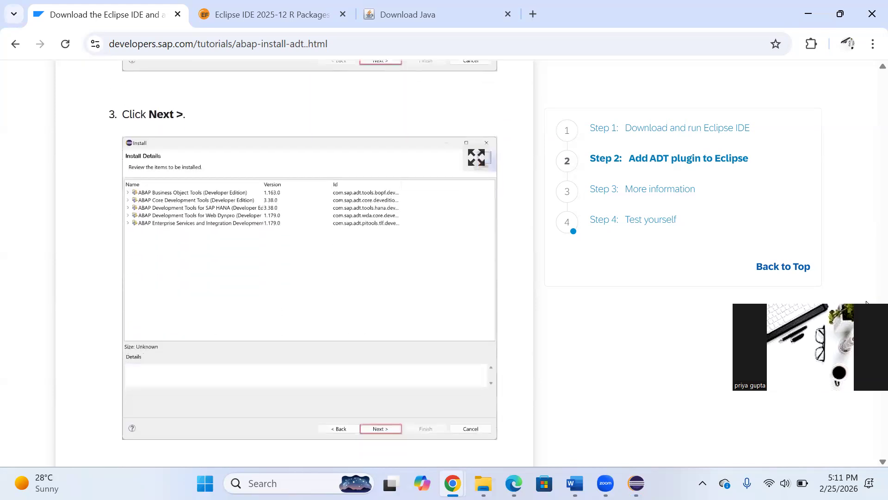
key("alt+Tab")
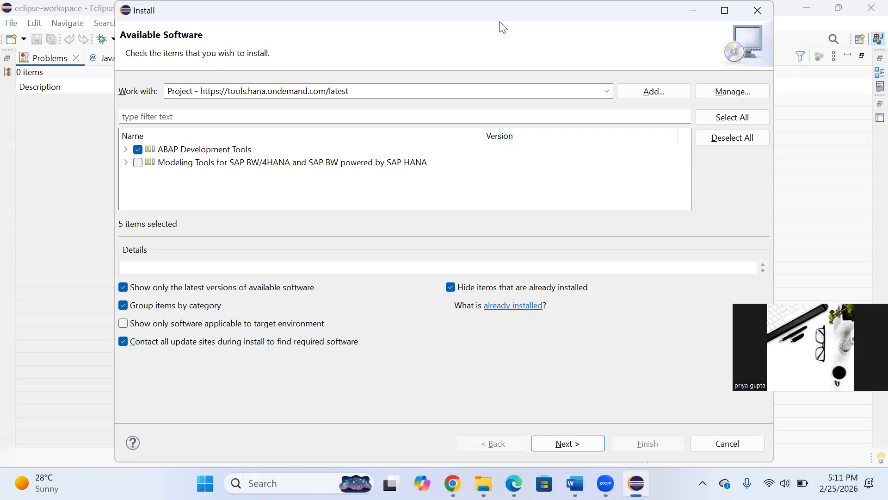
left_click_drag(499, 20, 500, 27)
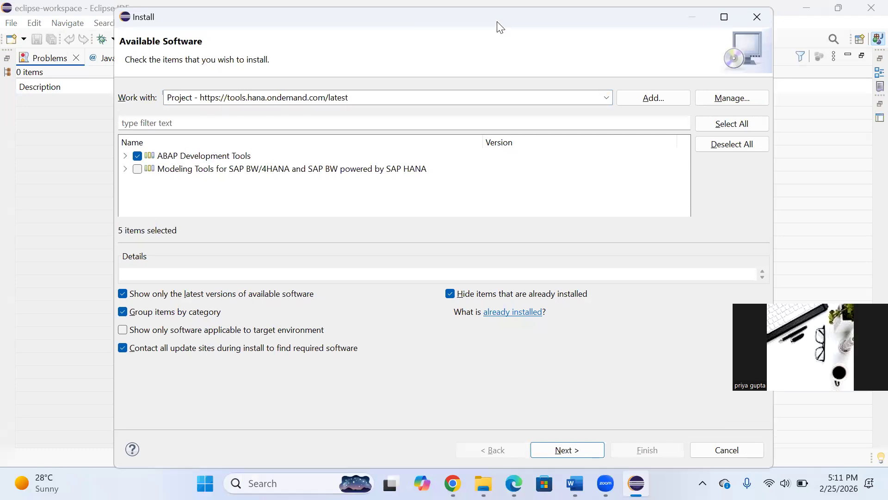
key("alt+Tab")
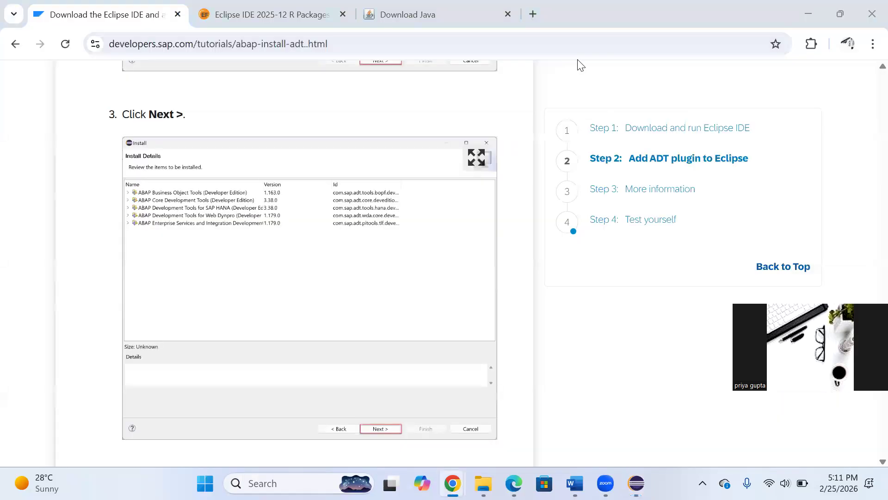
key("alt+Tab")
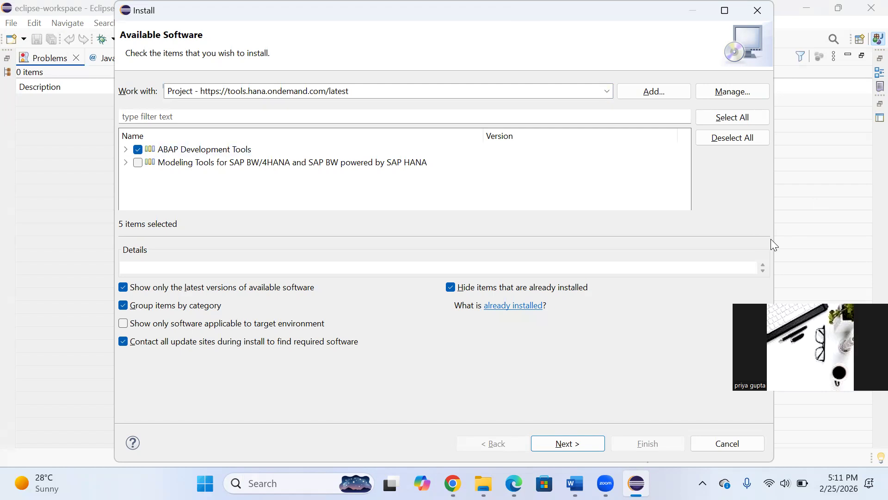
Step: Narrow the Install dialog and continue from Available Software with ABAP Development Tools selected
left_click_drag(775, 240, 698, 239)
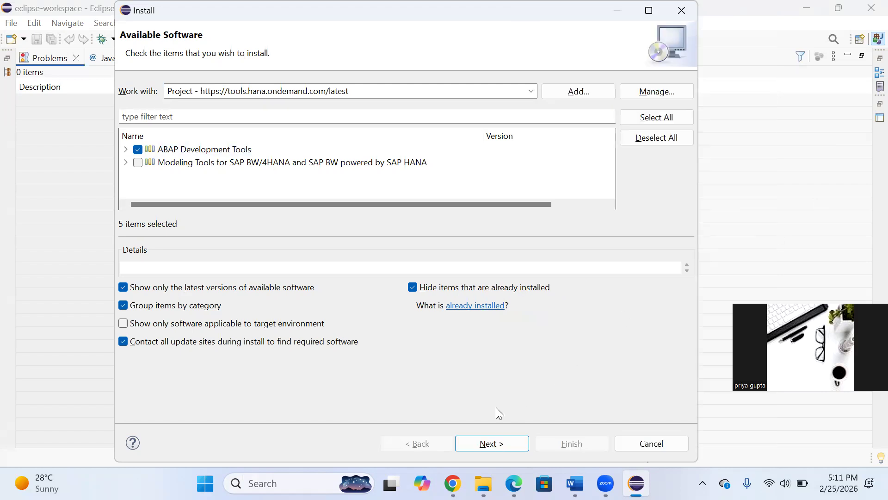
left_click(492, 443)
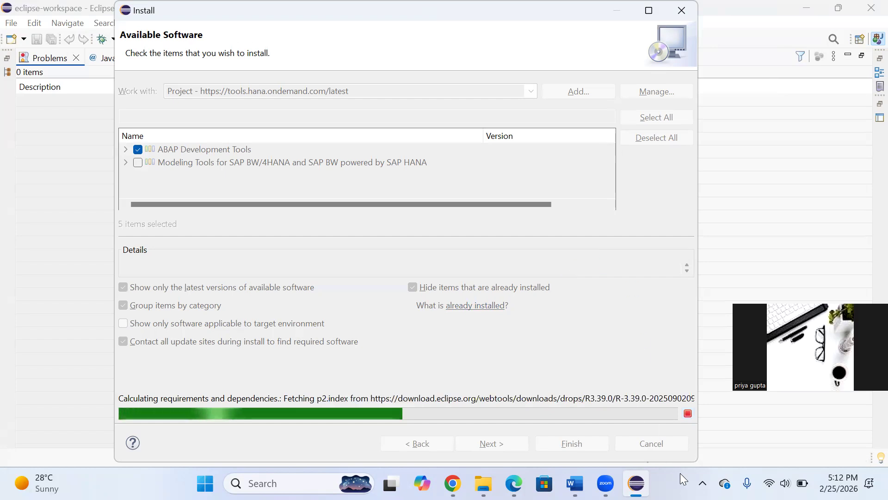
left_click(797, 148)
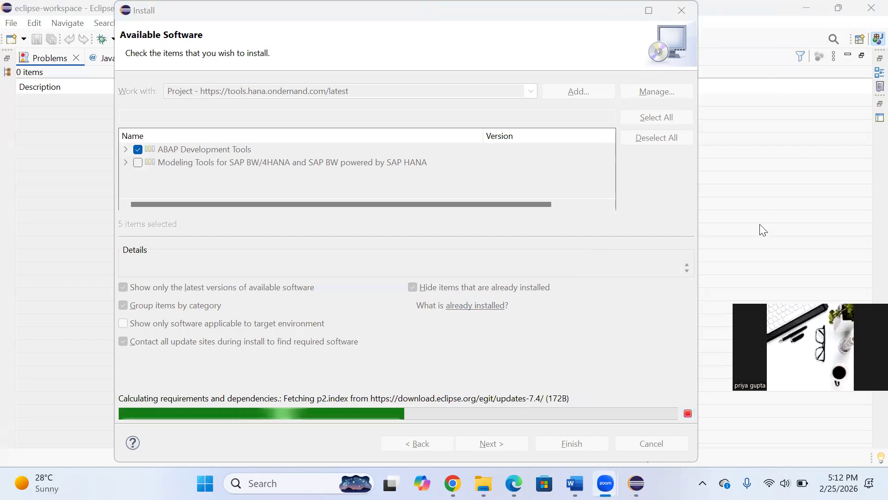
left_click(750, 200)
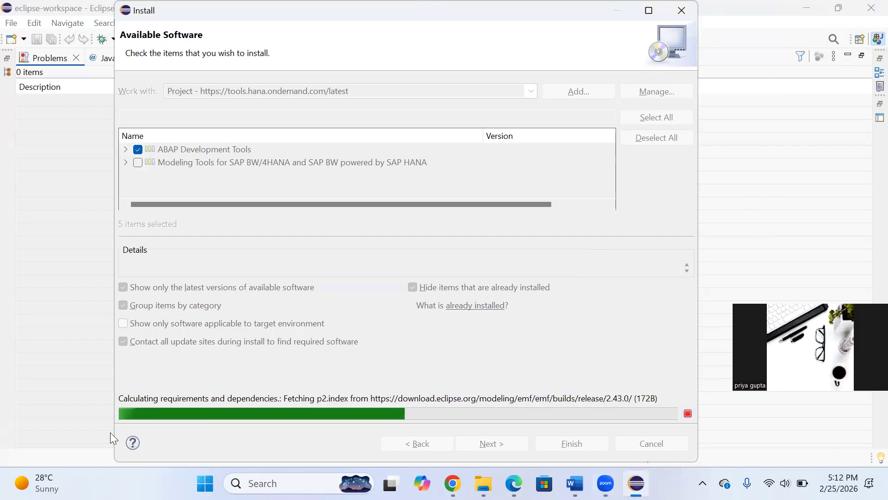
Step: Switch to Chrome and read tutorial items 4 and 5 on accepting the license agreement and trusting the update site
left_click(452, 483)
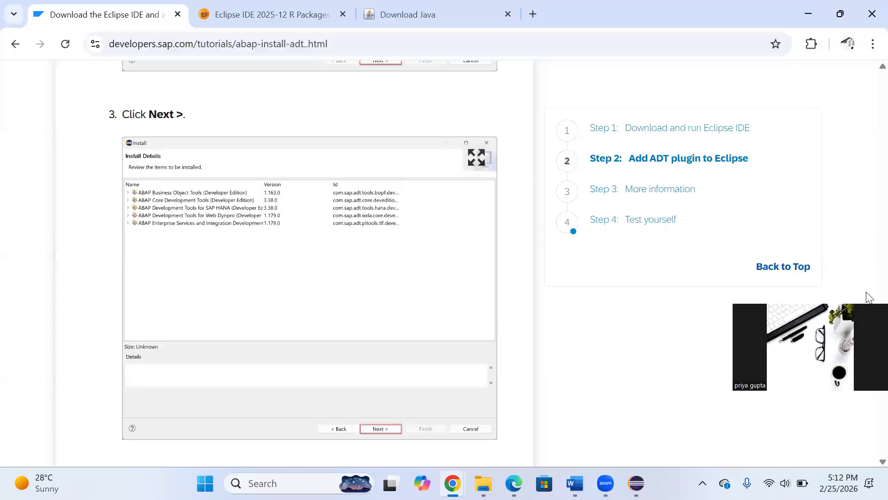
left_click_drag(867, 296, 821, 145)
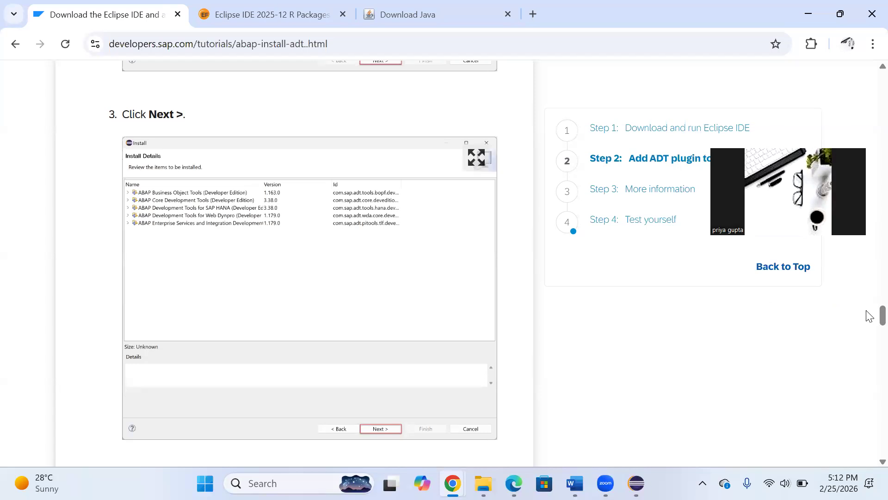
scroll(868, 318, "down", 5)
scroll(870, 329, "down", 3)
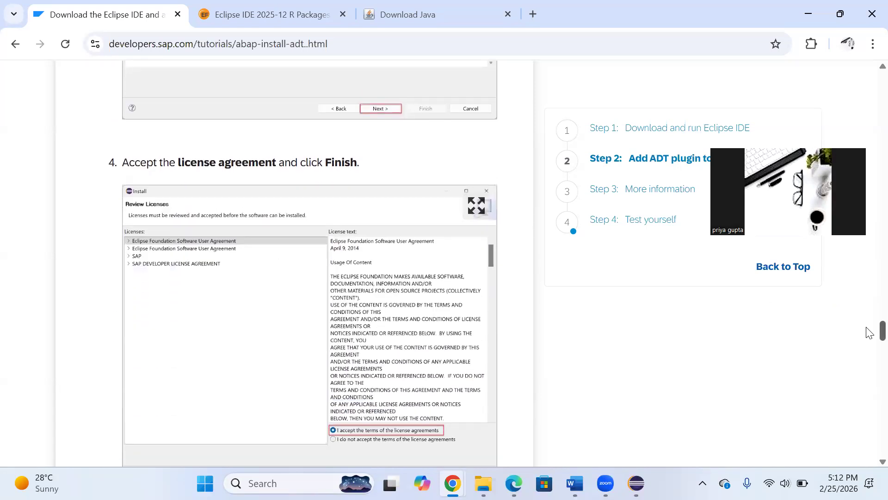
scroll(870, 335, "down", 8)
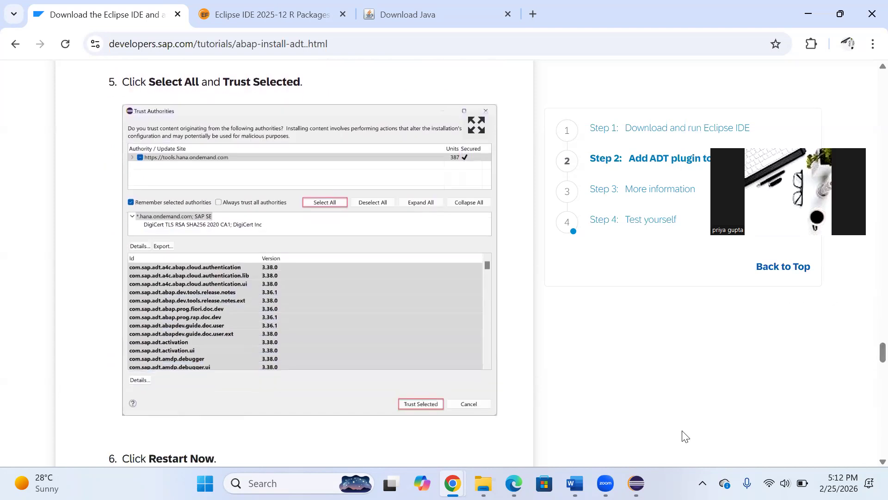
Step: Switch back to Eclipse, continue past Install Details, accept the license agreement terms and finish the install wizard
left_click(636, 483)
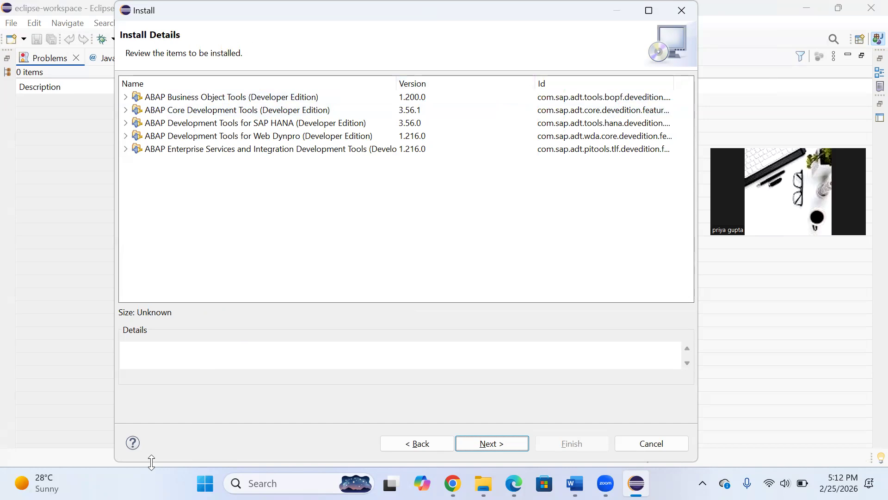
left_click_drag(151, 462, 518, 293)
left_click(510, 276)
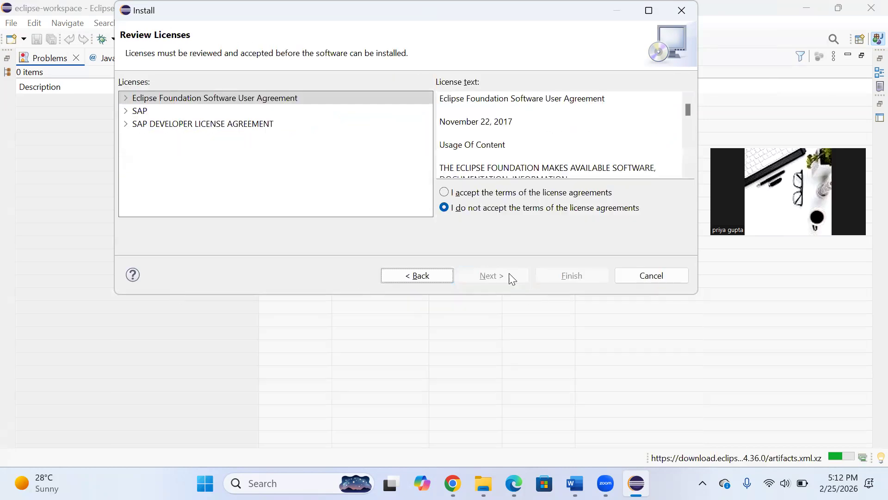
left_click(447, 192)
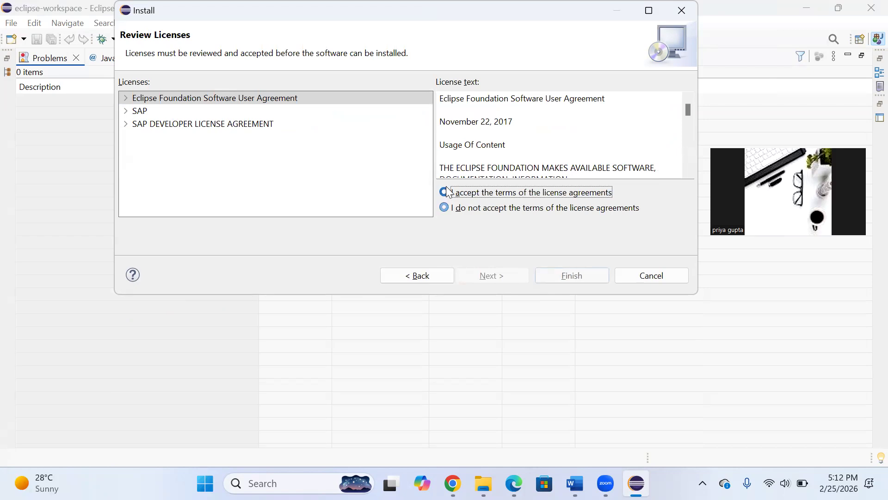
left_click(561, 276)
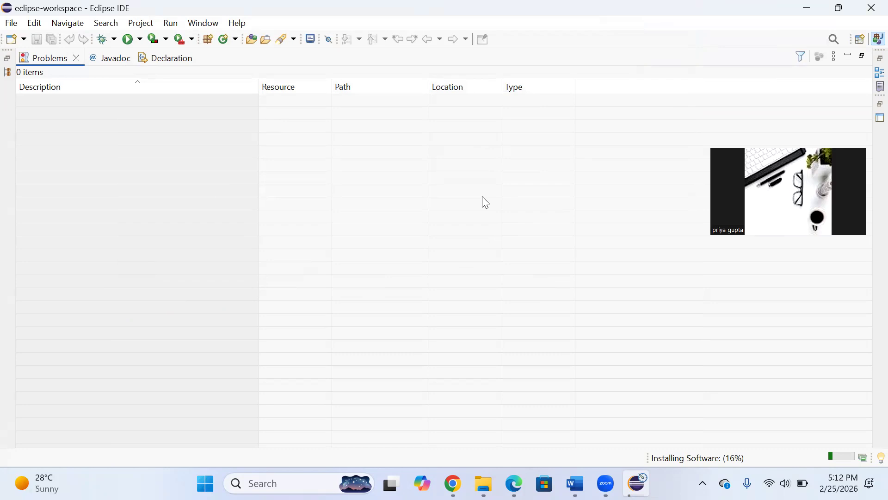
mouse_move(453, 483)
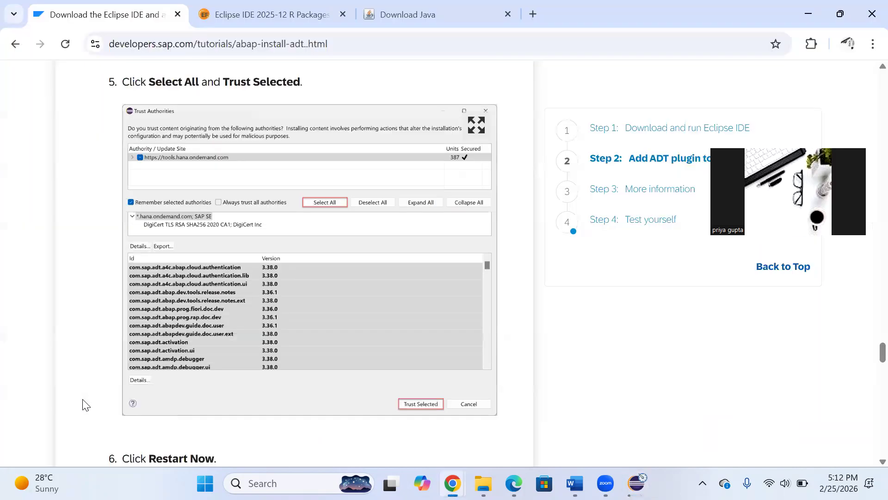
left_click(85, 405)
mouse_move(637, 483)
left_click(620, 416)
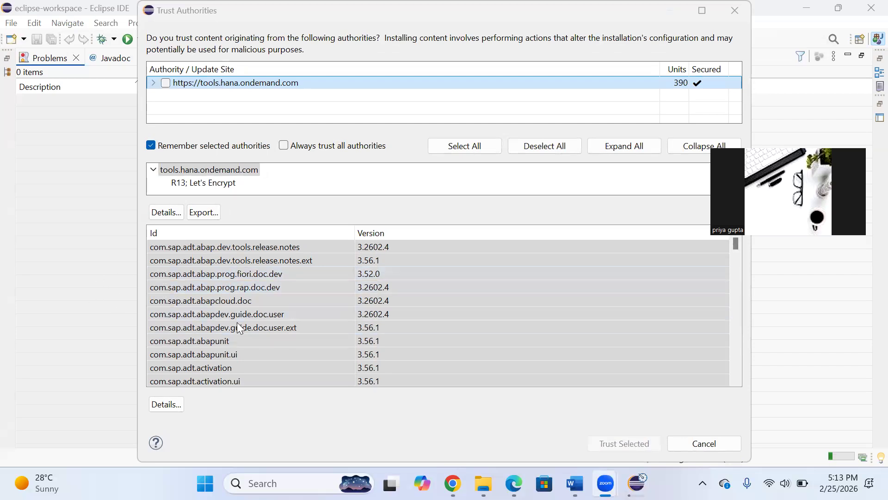
left_click(483, 148)
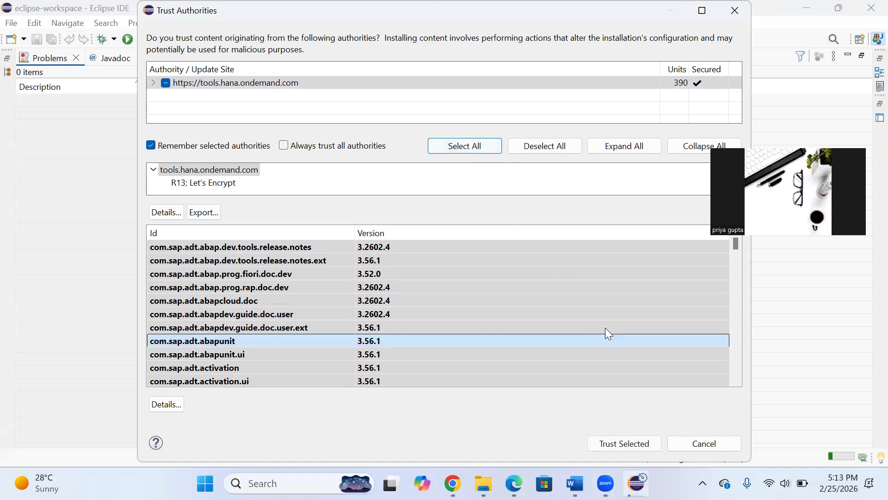
left_click(625, 442)
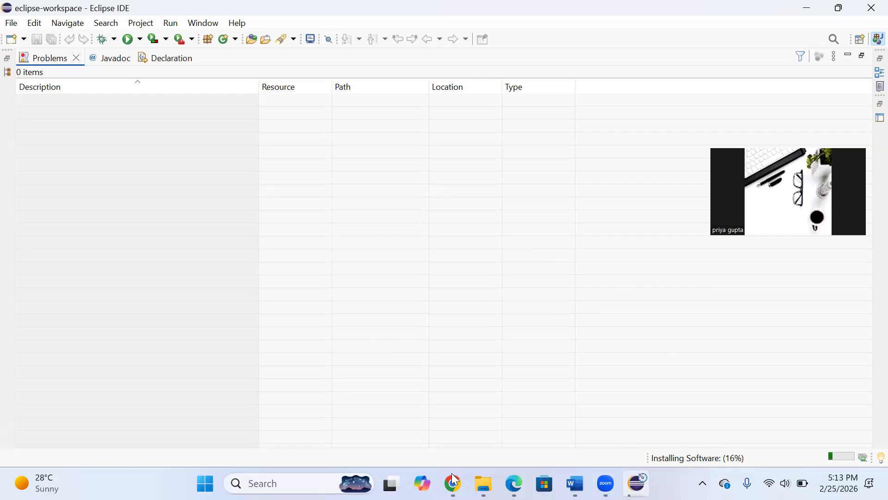
Step: Read tutorial item 6 on restarting the IDE, and return to Eclipse to check the installation progress
mouse_move(455, 480)
left_click(80, 423)
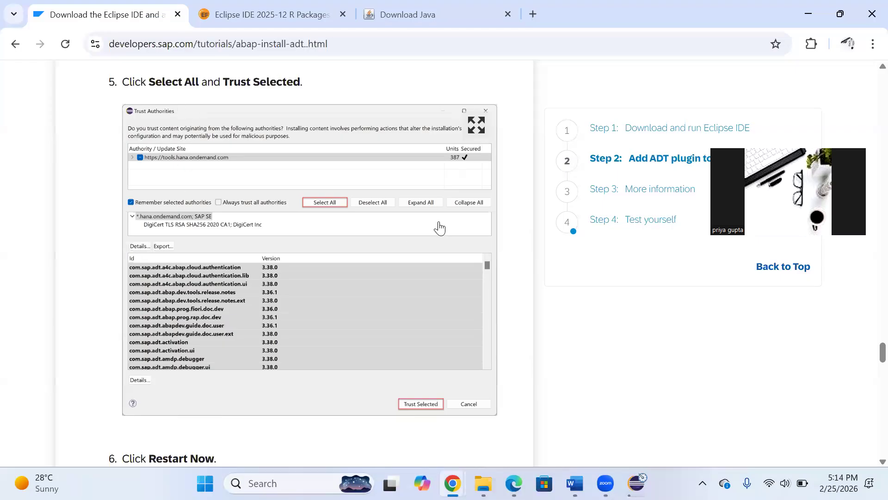
scroll(440, 227, "down", 6)
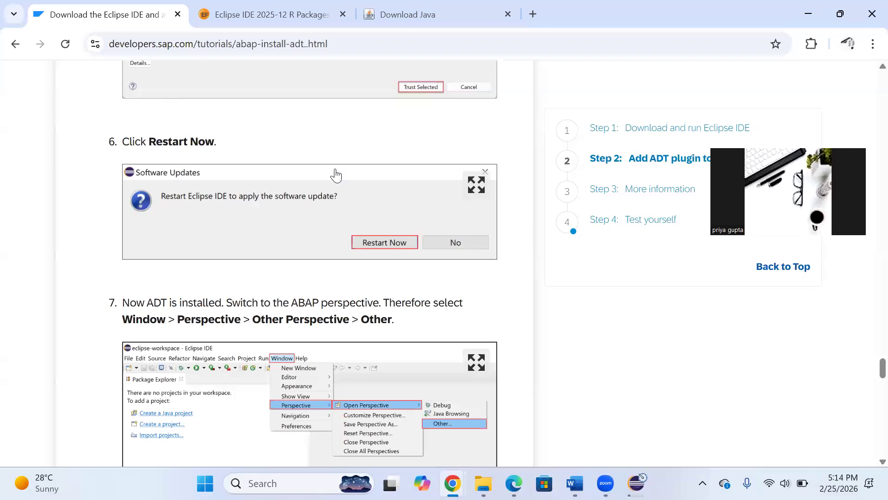
left_click(636, 483)
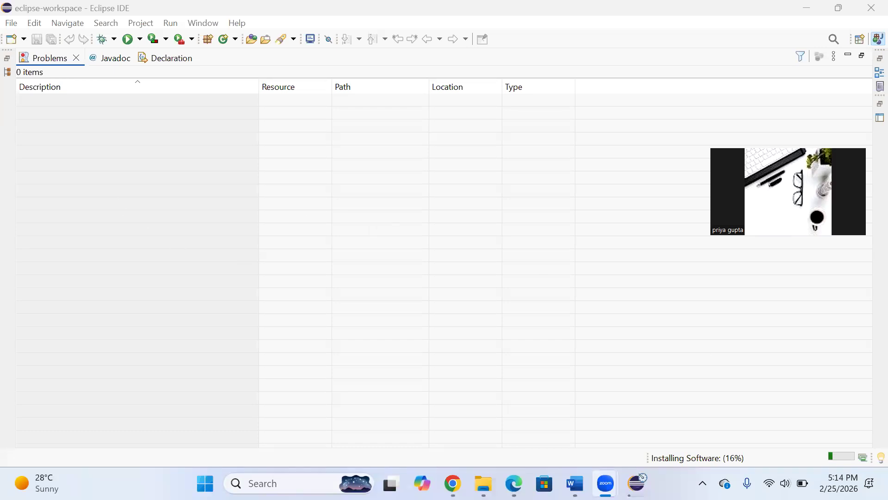
left_click(637, 483)
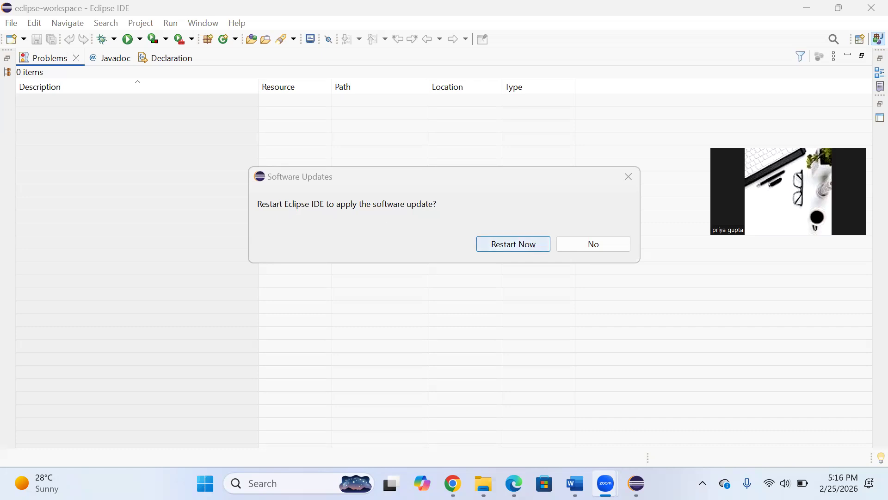
Step: Review tutorial items 6 and 7, and restart Eclipse IDE to apply the software update
mouse_move(452, 483)
left_click(89, 426)
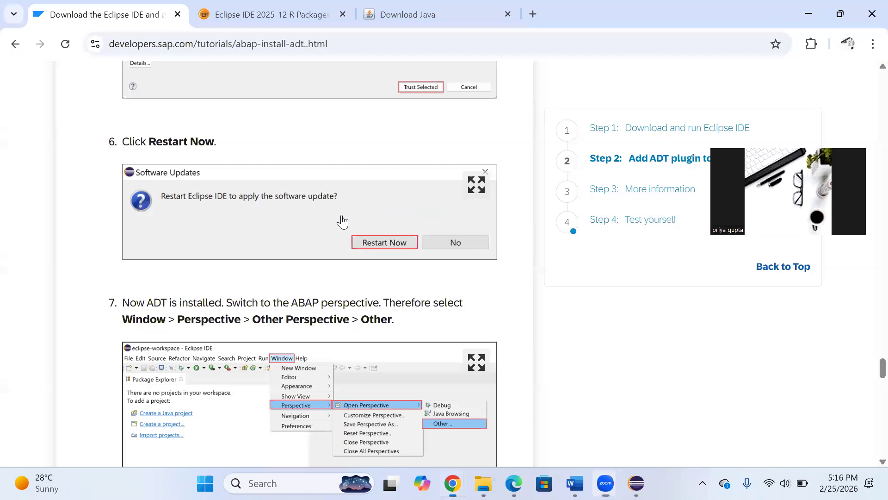
scroll(342, 222, "down", 2)
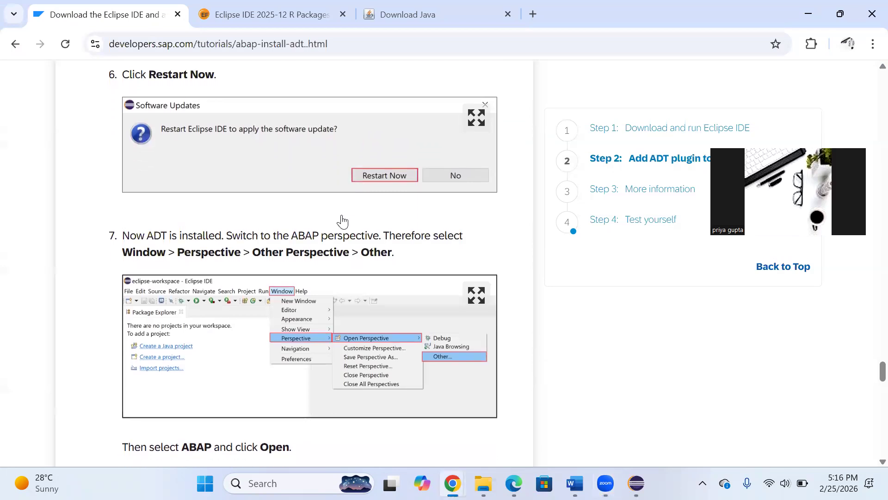
scroll(343, 222, "up", 1)
scroll(342, 221, "down", 1)
scroll(343, 221, "up", 1)
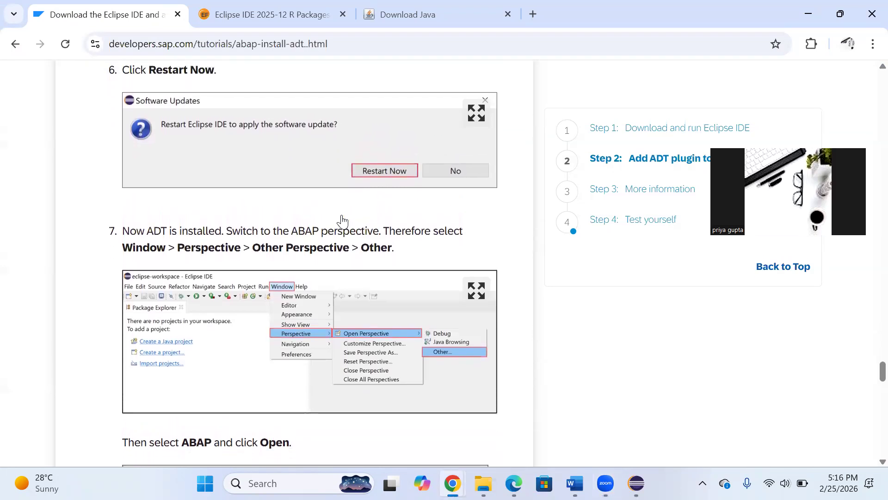
scroll(342, 221, "down", 1)
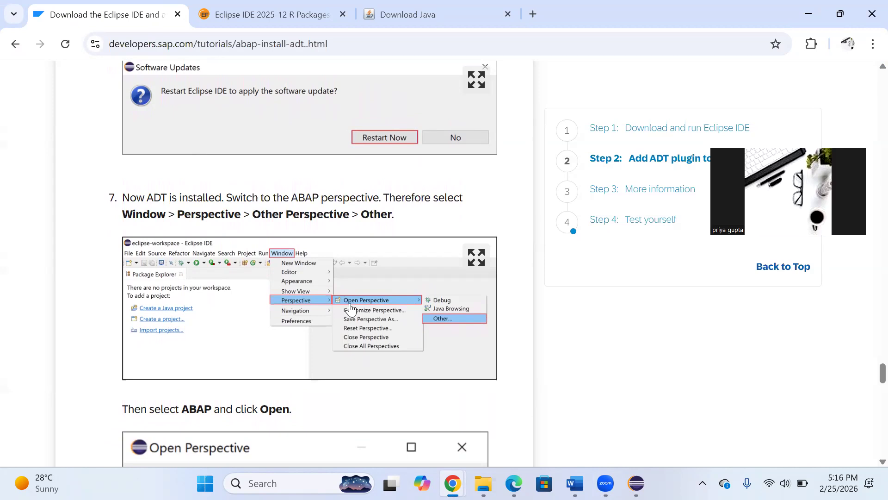
key("alt+Tab")
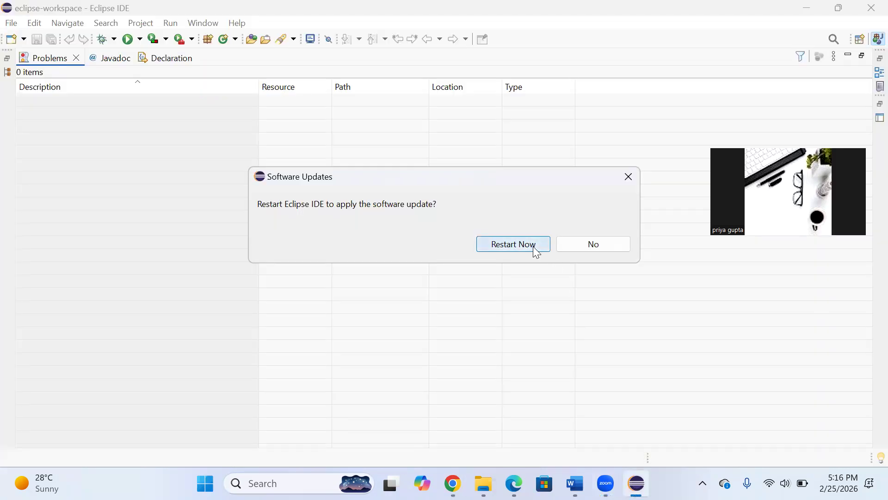
left_click(533, 246)
Step: Switch to Chrome and read tutorial item 7 on opening the ABAP perspective
left_click(453, 482)
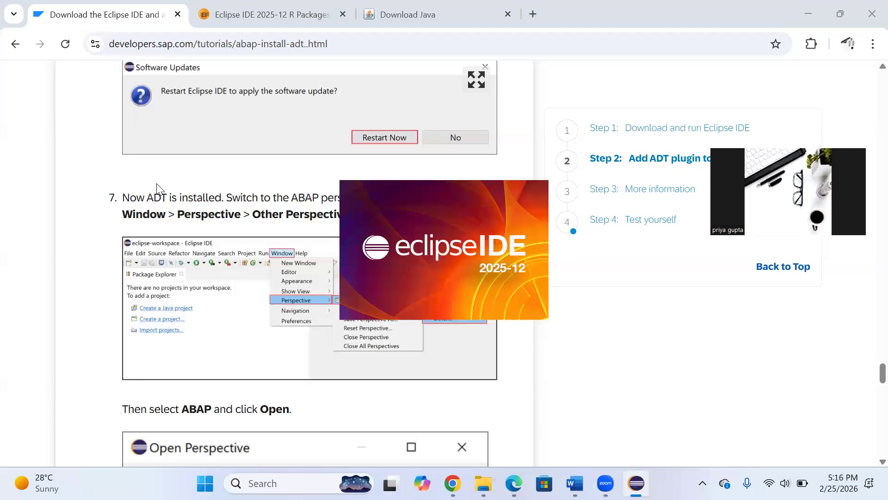
left_click(188, 221)
scroll(187, 221, "down", 2)
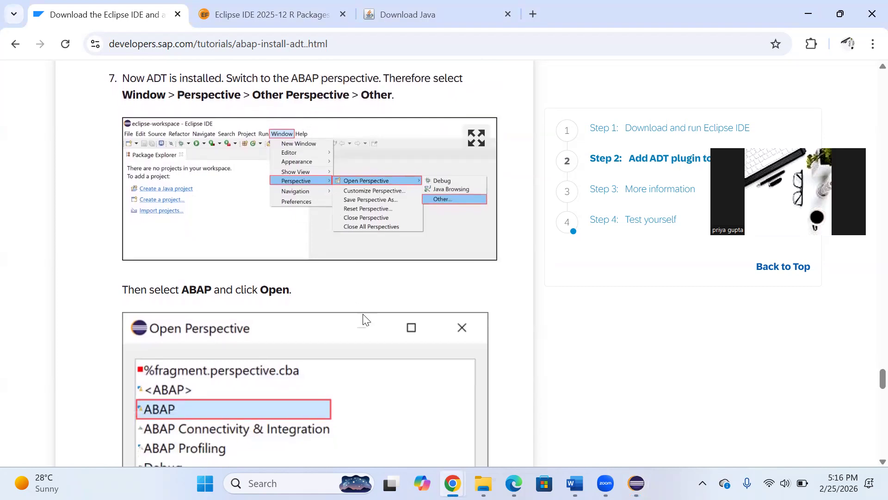
left_click(637, 483)
scroll(442, 203, "down", 6)
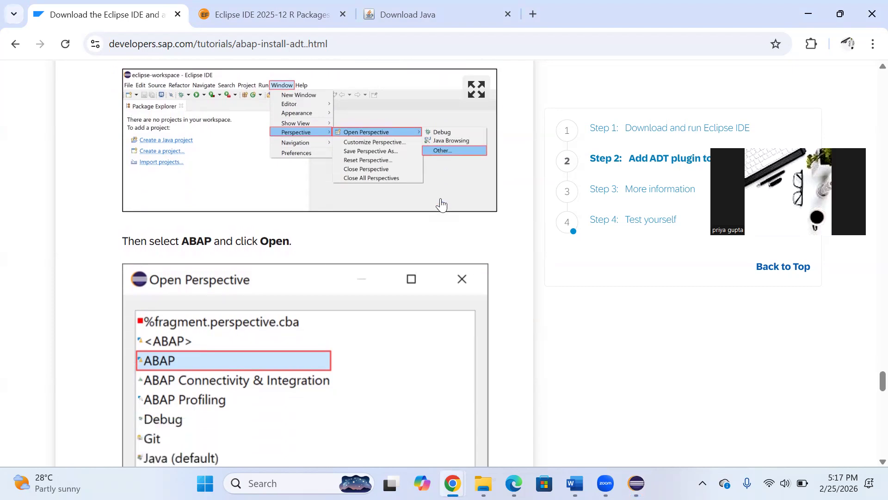
Step: Recheck tutorial item 7, switch to Eclipse, and open the ABAP perspective
scroll(442, 203, "up", 6)
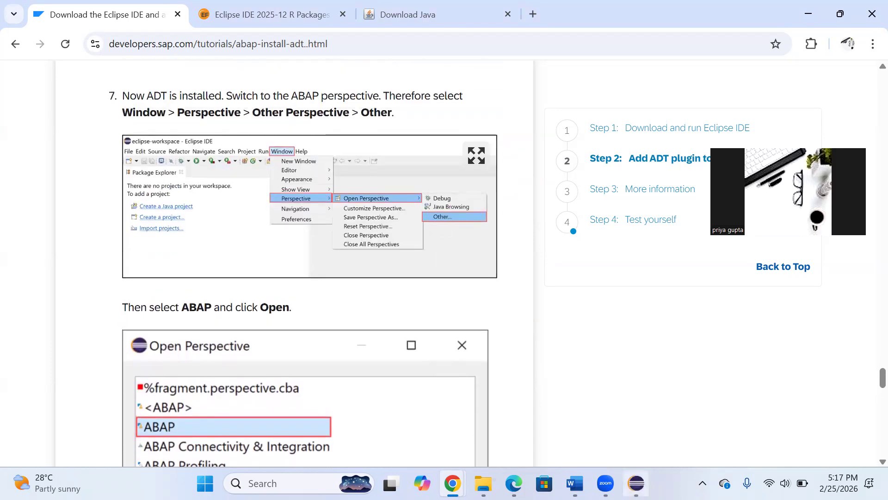
left_click(636, 483)
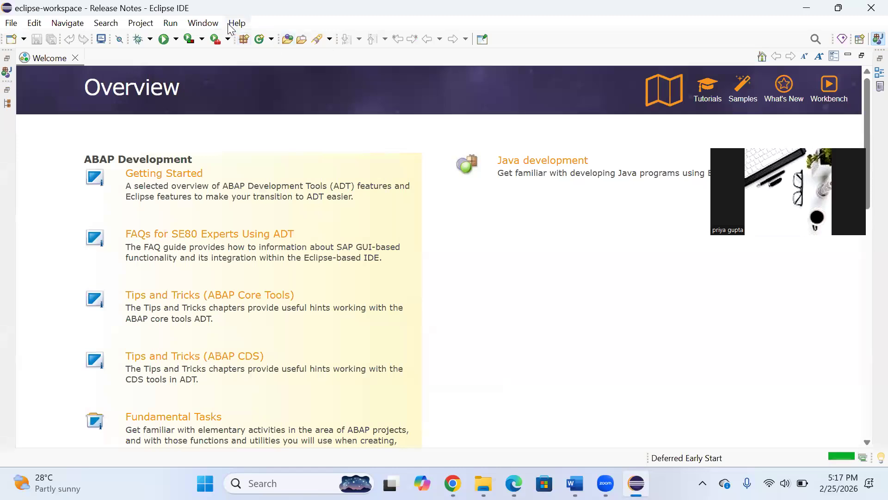
left_click(205, 24)
mouse_move(243, 113)
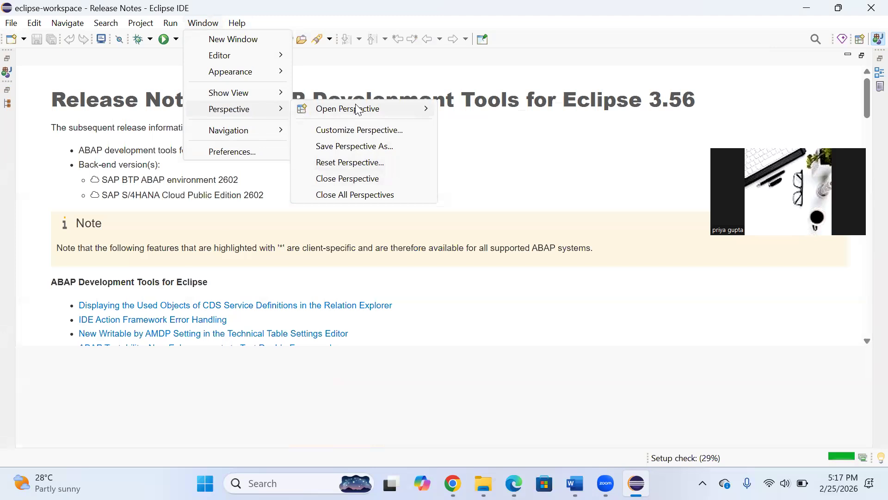
mouse_move(358, 109)
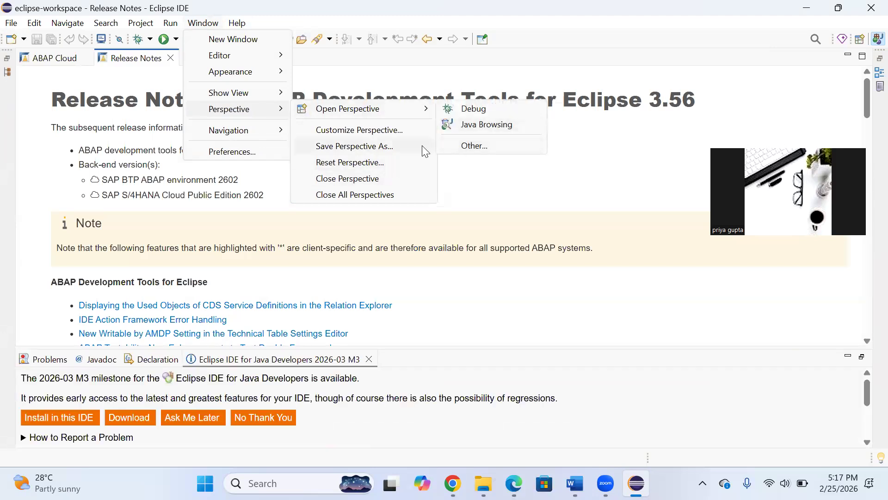
left_click(470, 147)
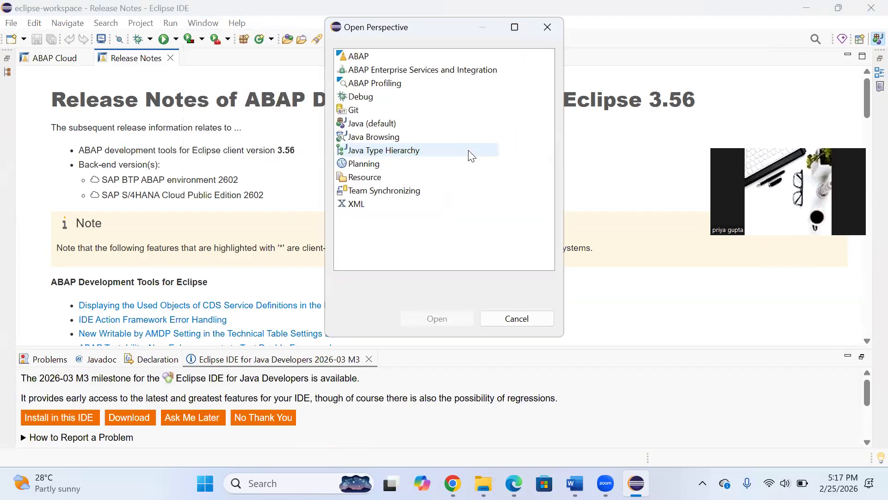
left_click(357, 56)
left_click(455, 309)
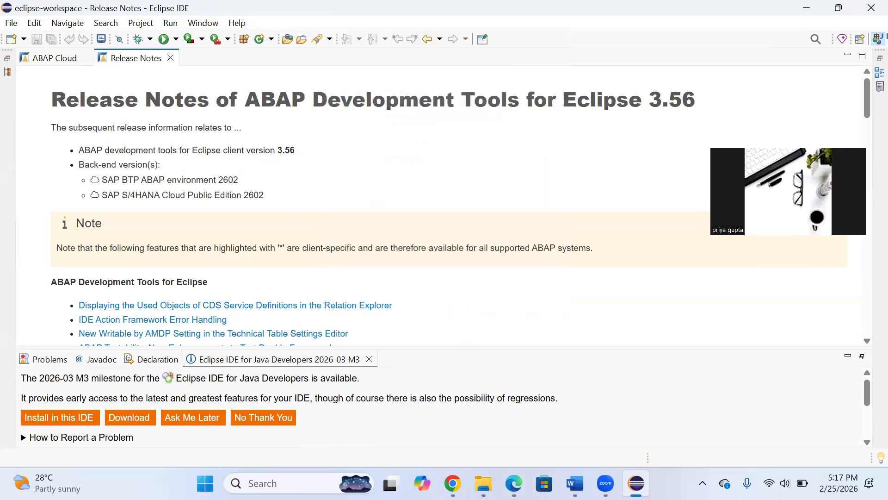
Step: Read the tutorial in Chrome down to item 8, and return to Eclipse to check the ABAP perspective
mouse_move(453, 483)
left_click(80, 407)
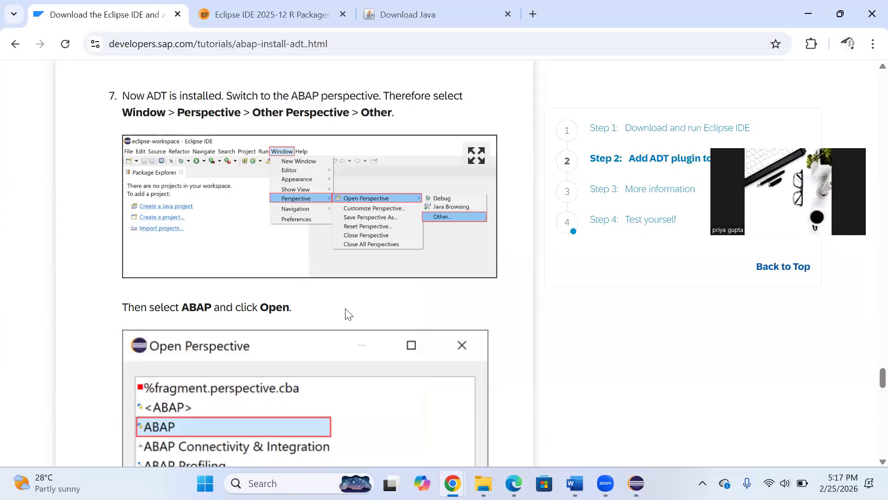
scroll(348, 315, "down", 5)
scroll(348, 314, "down", 4)
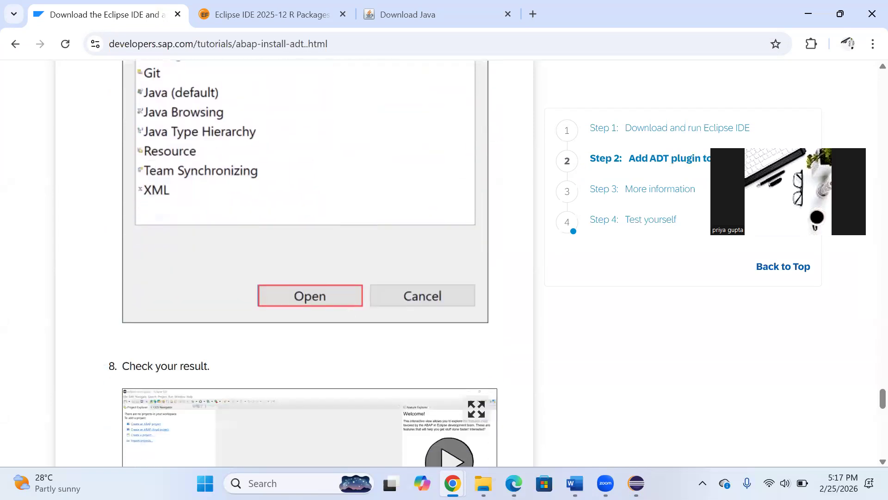
left_click(635, 482)
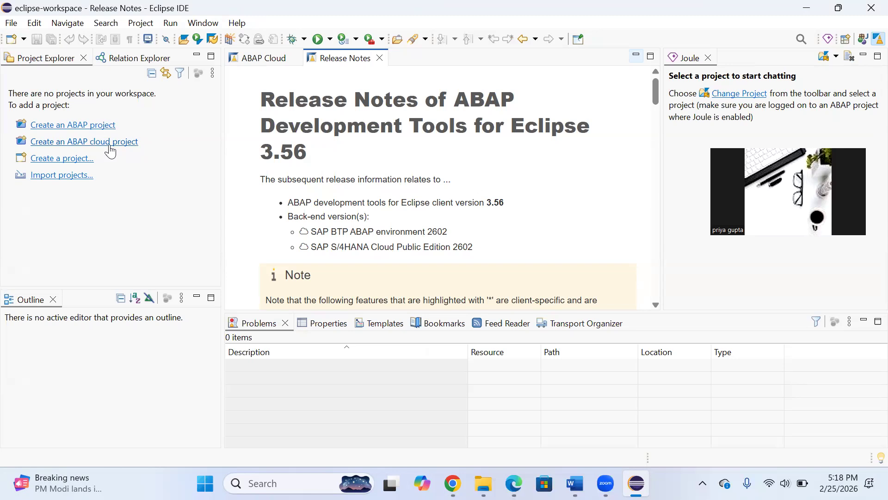
Step: Switch to Chrome, compare the result picture in tutorial item 8, and expand and read Step 3, More information
key("alt+Tab")
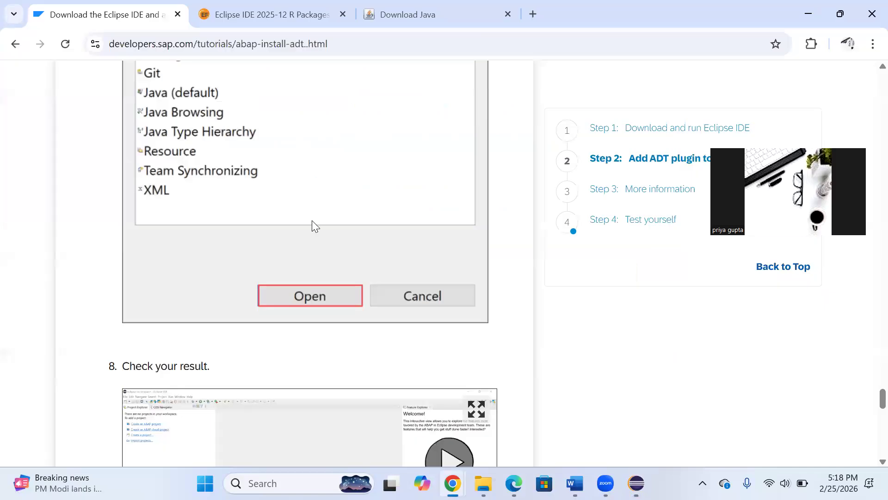
scroll(450, 345, "down", 3)
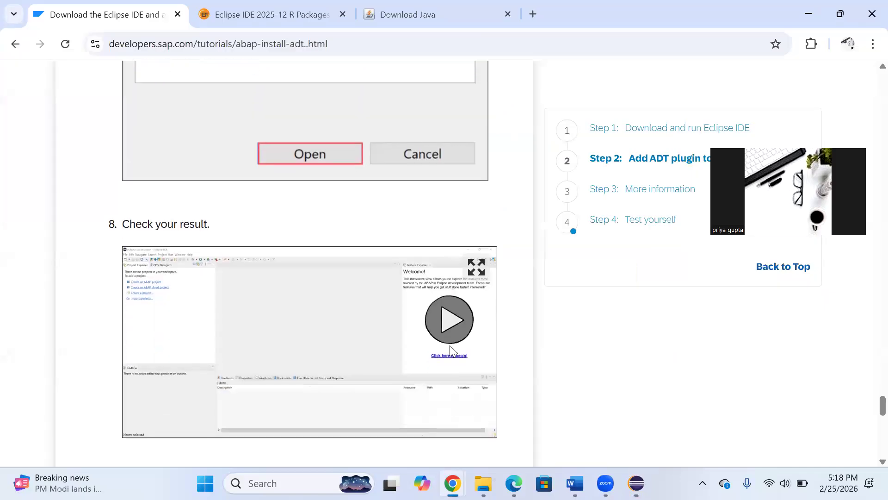
scroll(450, 346, "down", 3)
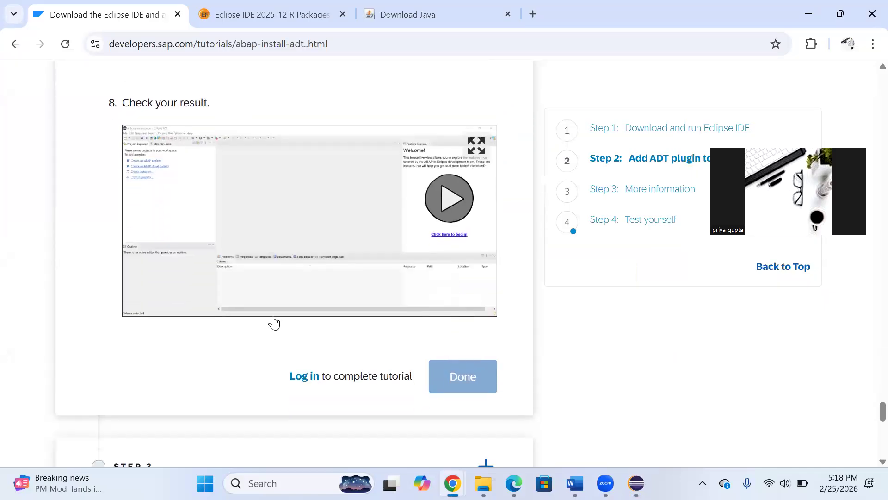
scroll(209, 196, "down", 5)
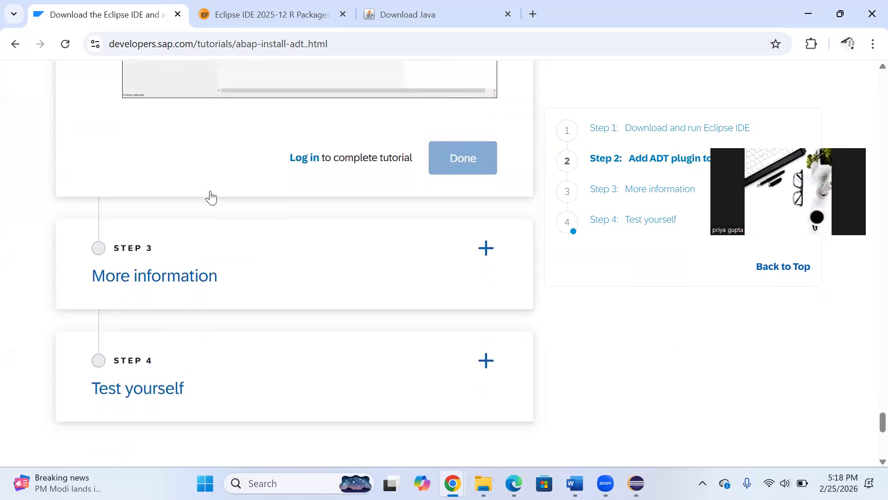
left_click(190, 278)
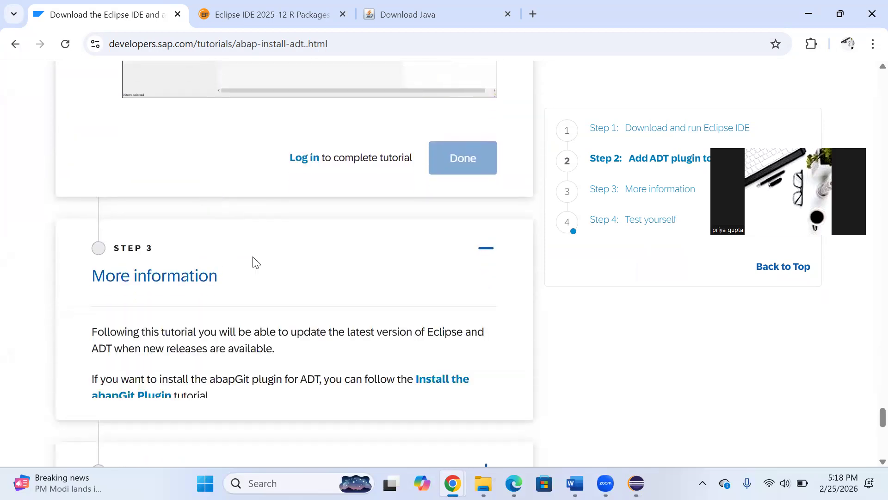
scroll(288, 256, "down", 5)
scroll(288, 256, "up", 1)
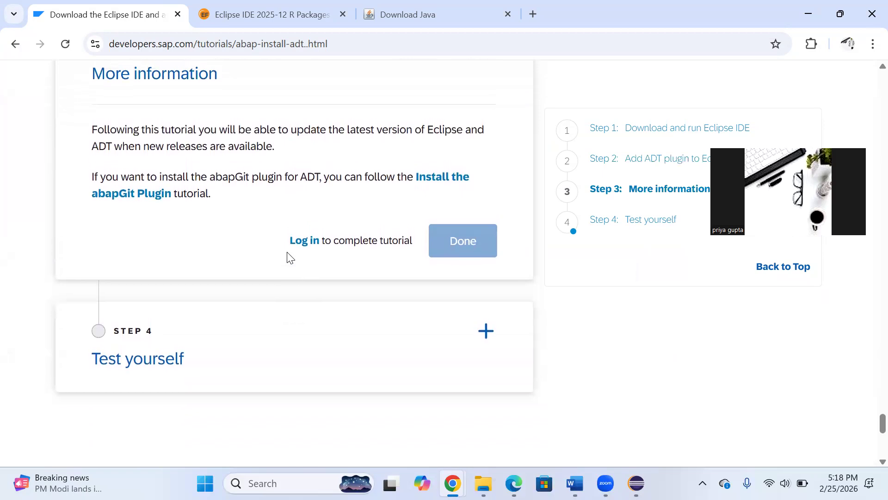
Step: Return to Eclipse, examine the new ABAP project connection settings for the Custom Application Server type, and close the wizard without creating a project
key("alt+Tab")
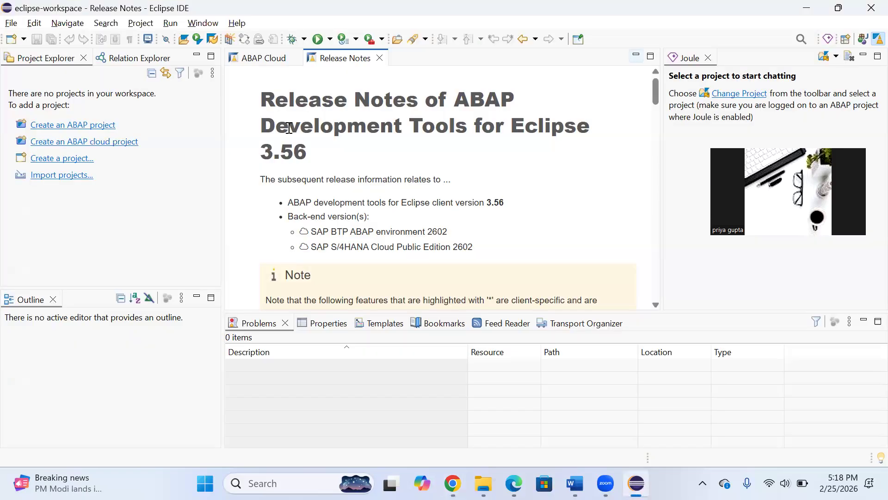
left_click(83, 126)
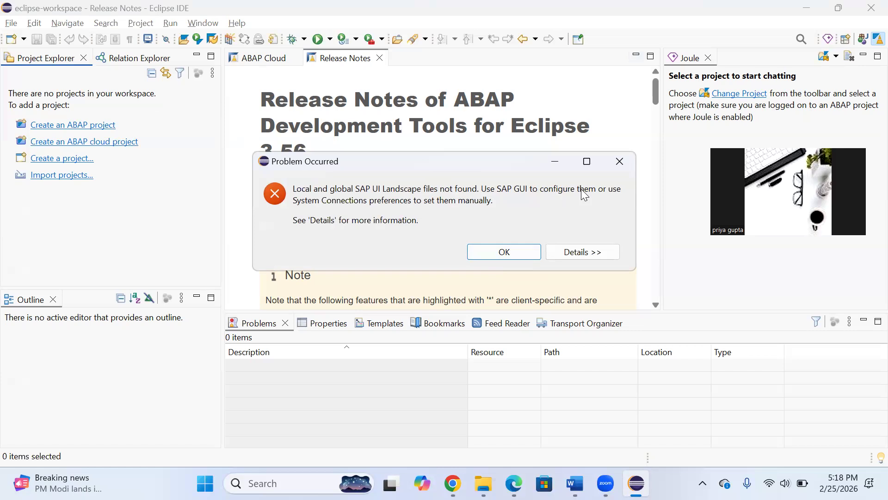
left_click(507, 253)
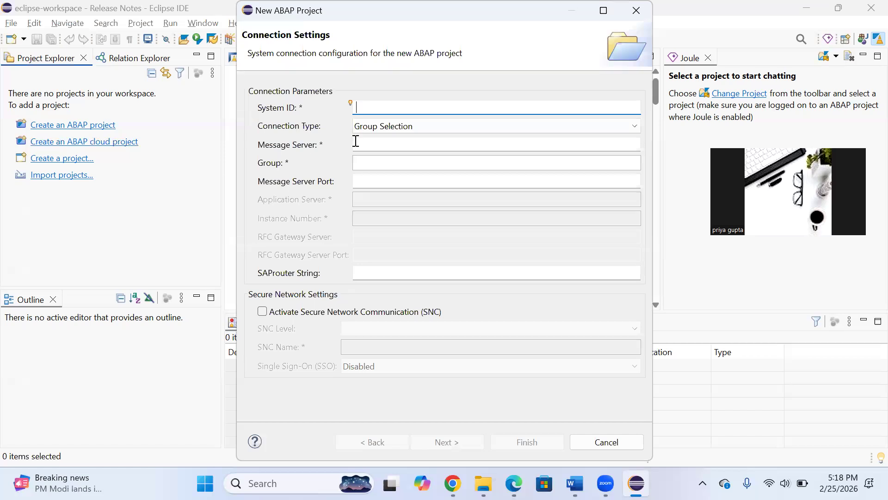
left_click(459, 121)
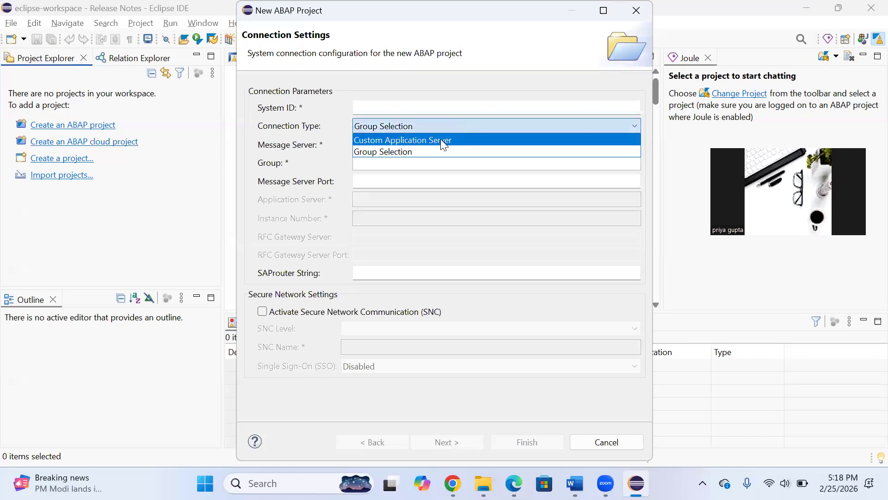
left_click(439, 139)
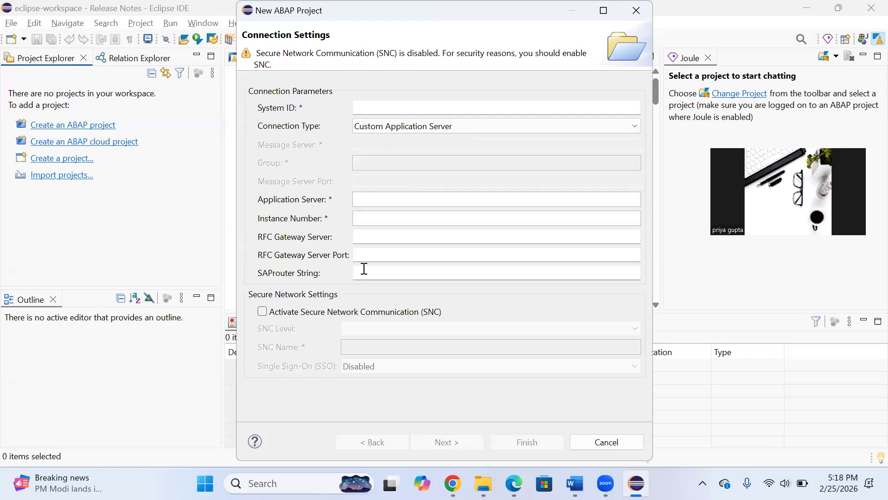
left_click(643, 11)
Step: Examine the service instance connection page of the new ABAP cloud project wizard, and close it without creating a project
left_click(124, 141)
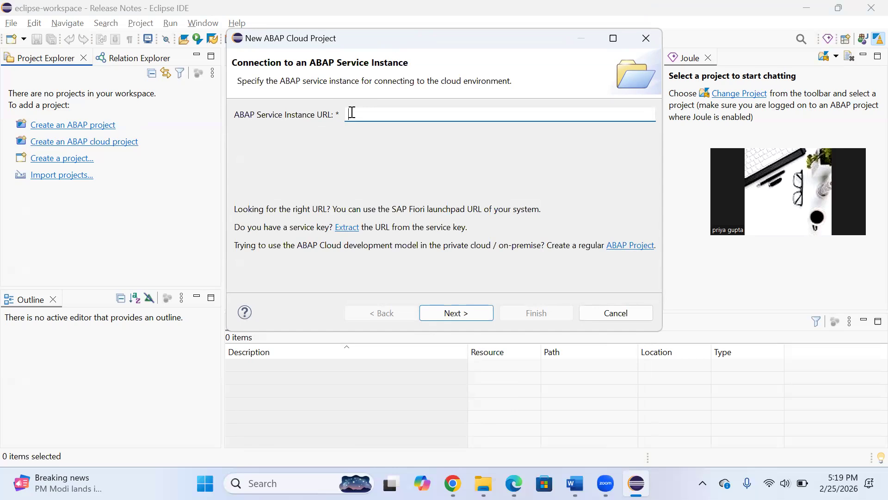
left_click(654, 45)
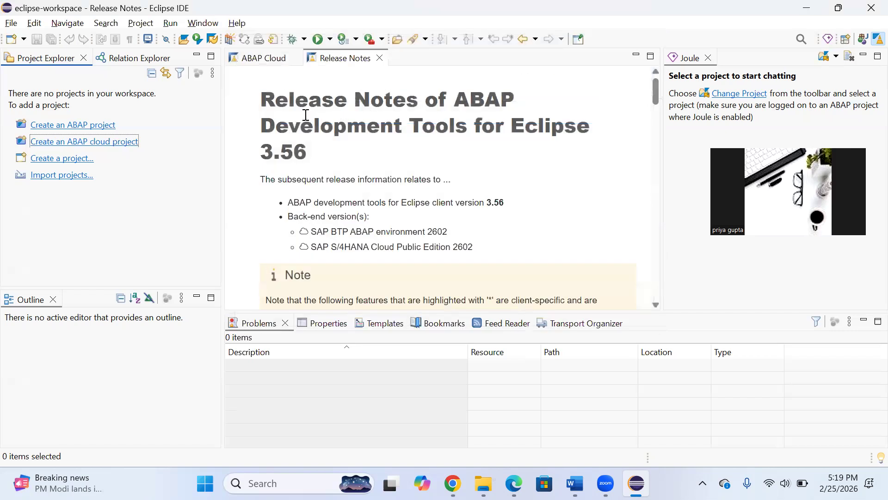